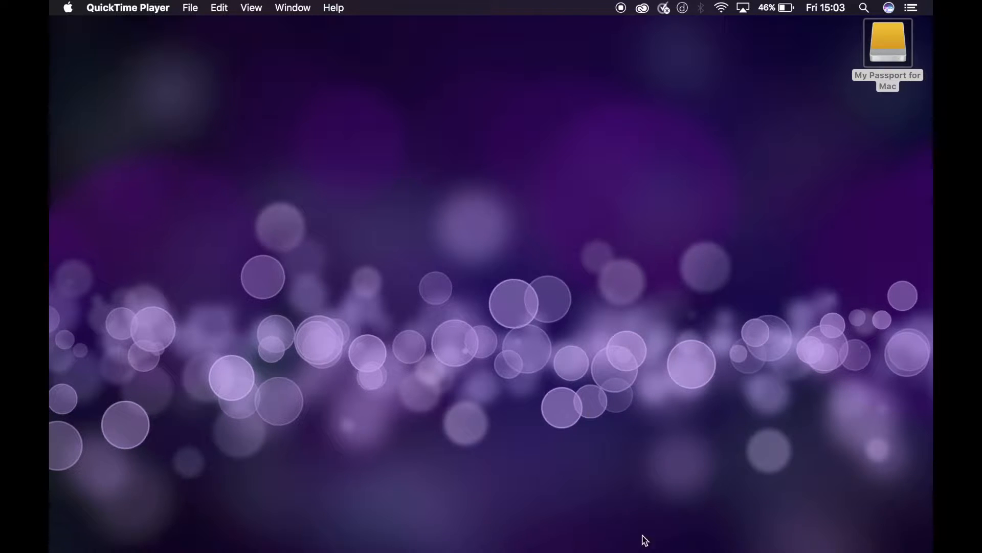
- Open the test shoot 1 folder on the My Passport for Mac drive, inside Year 3, Final Major, project 2
mouse_move(643, 549)
double_click(894, 47)
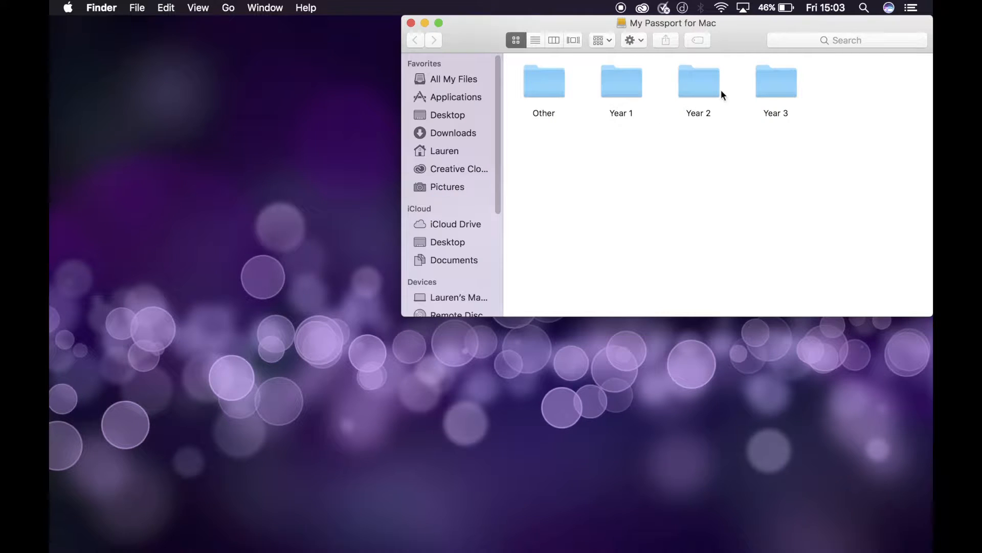
double_click(766, 86)
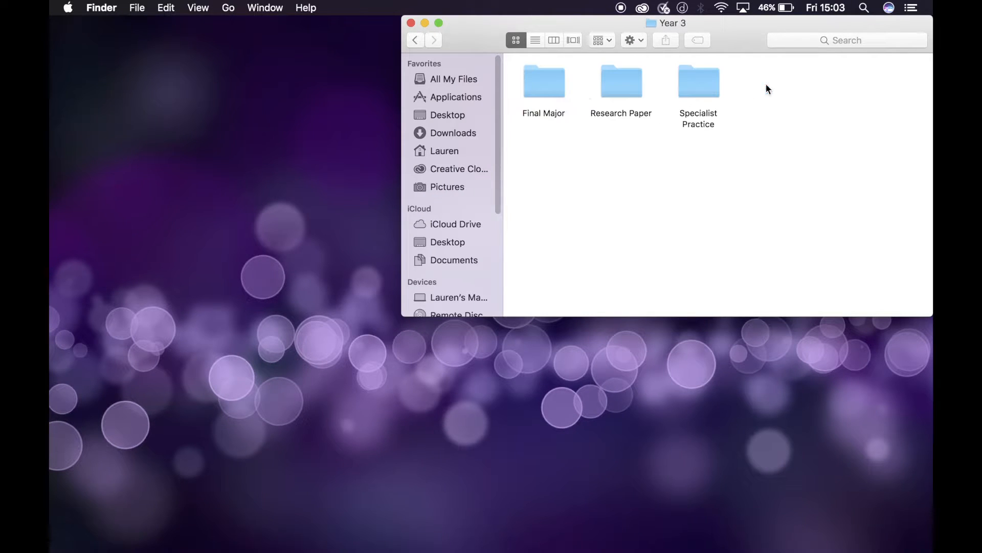
double_click(547, 81)
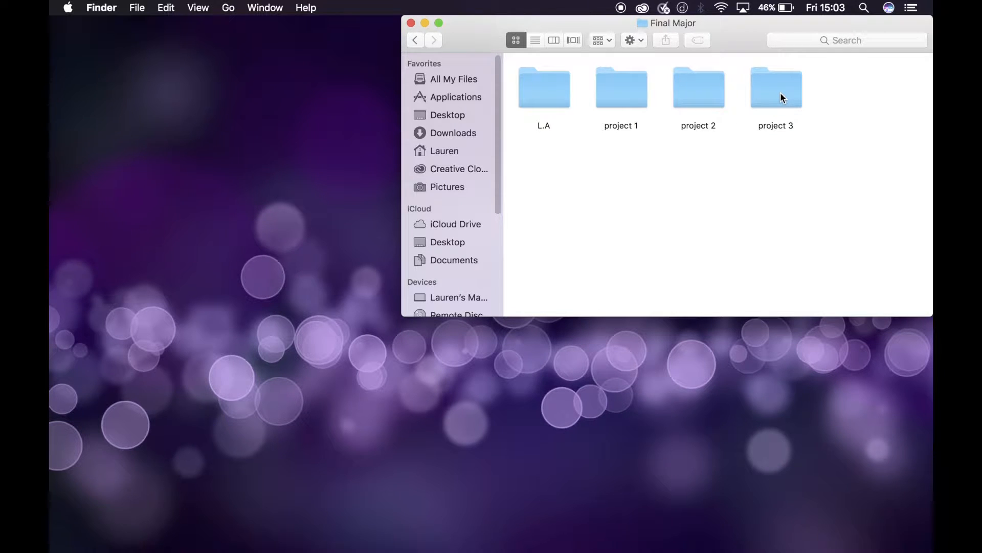
double_click(694, 88)
left_click(692, 184)
double_click(691, 182)
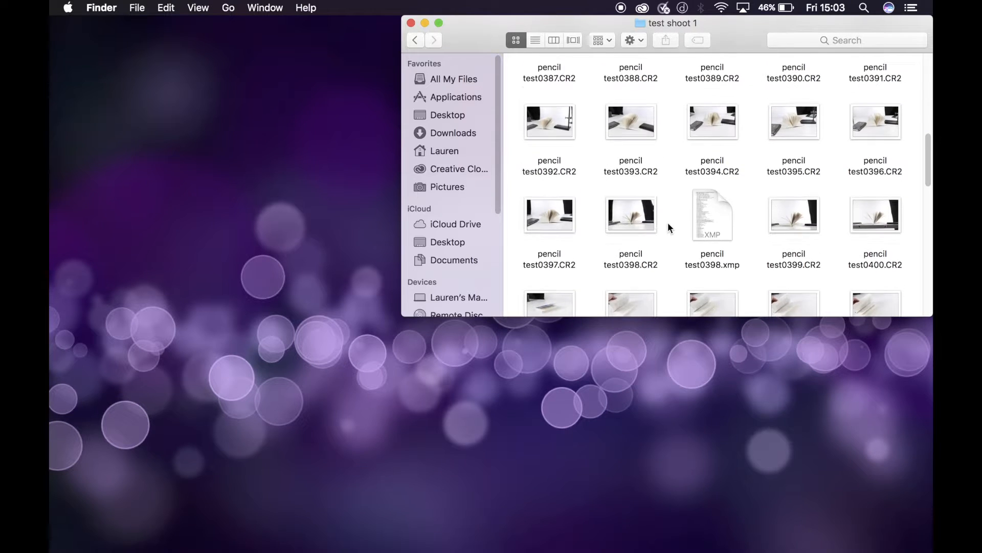
- Preview the raw photo pencil test0385.CR2 and open it in Photoshop's Camera Raw
scroll(668, 225, "up", 5)
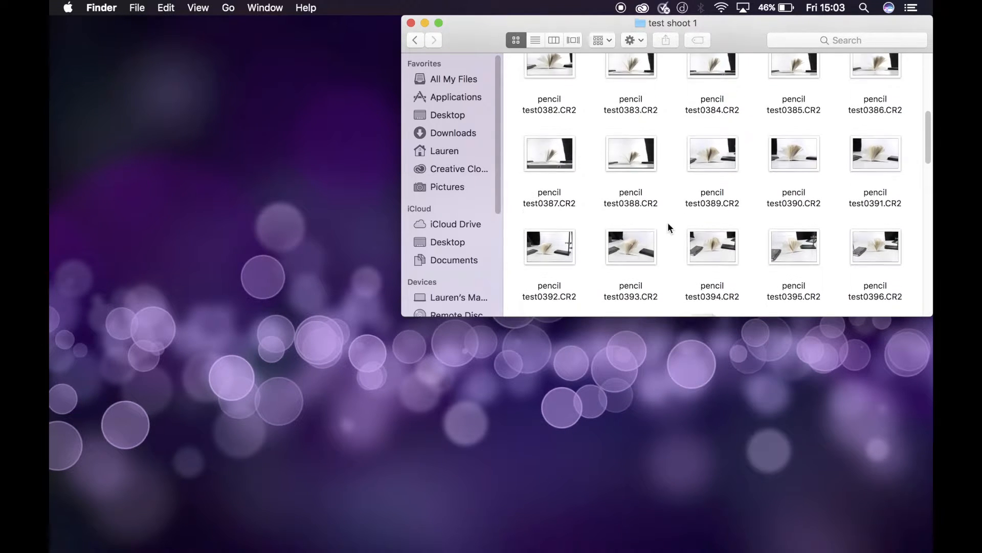
scroll(668, 228, "up", 1)
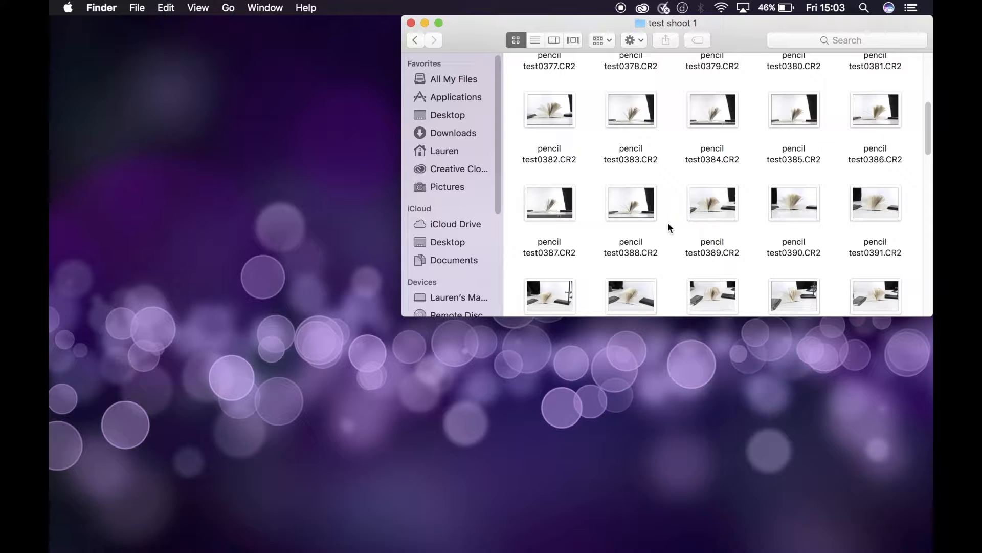
left_click(789, 111)
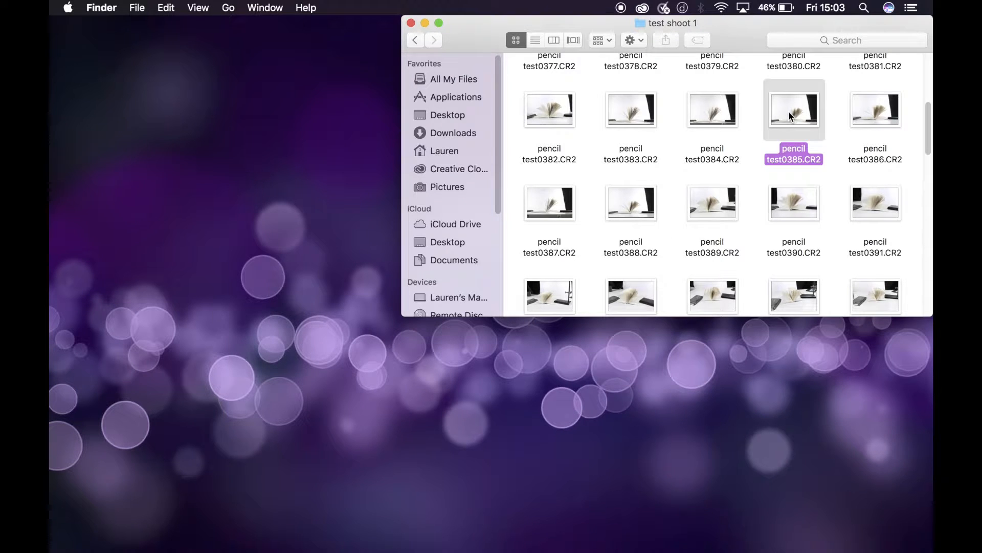
key("space")
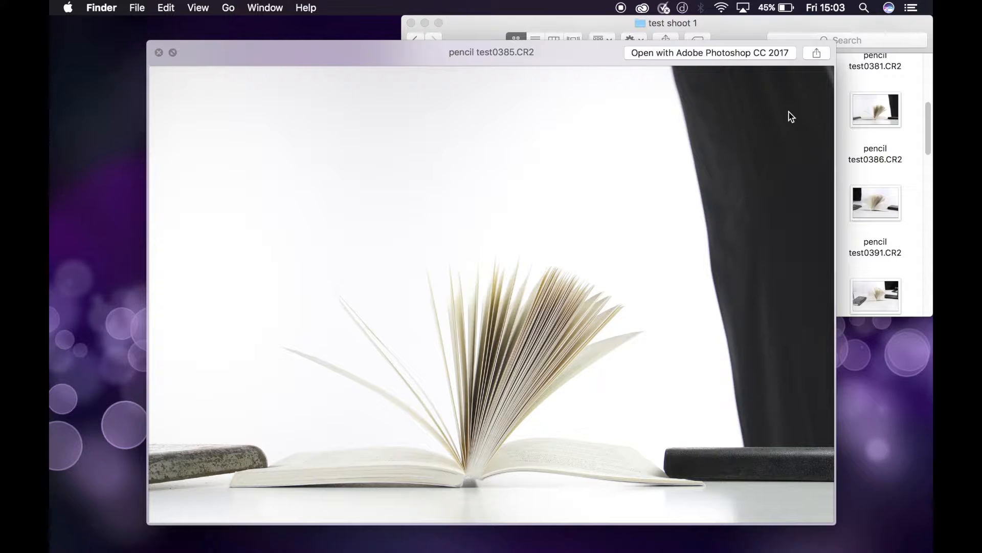
key("space")
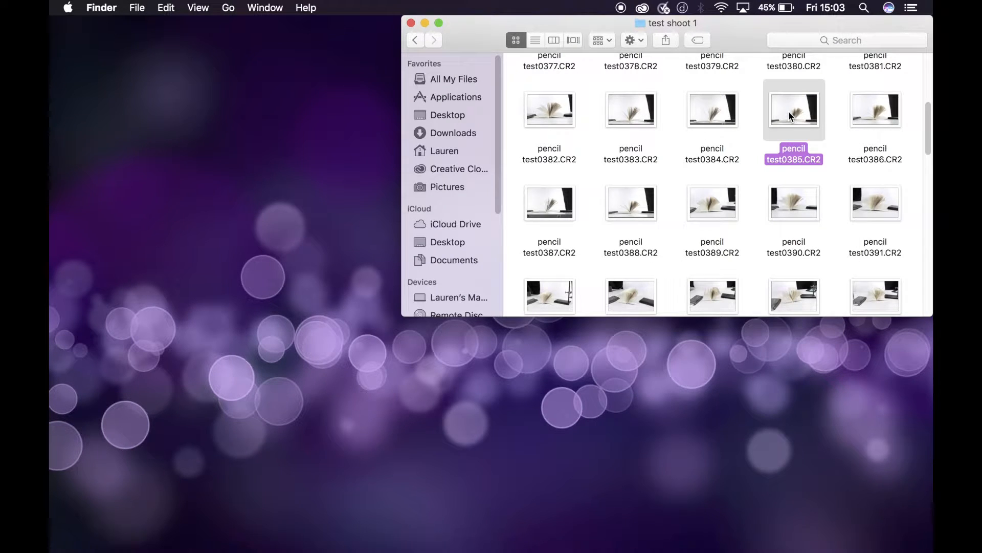
key("space")
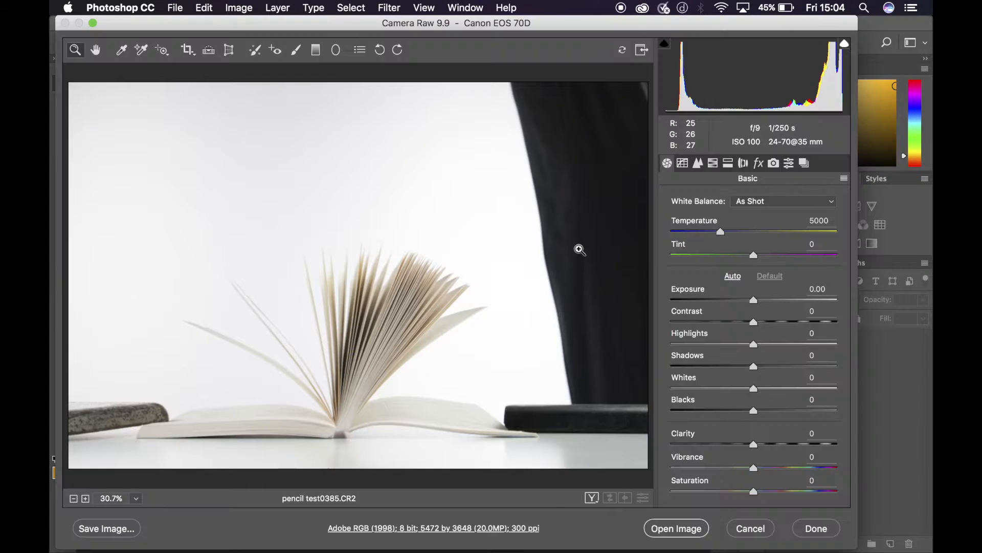
left_click_drag(475, 25, 499, 29)
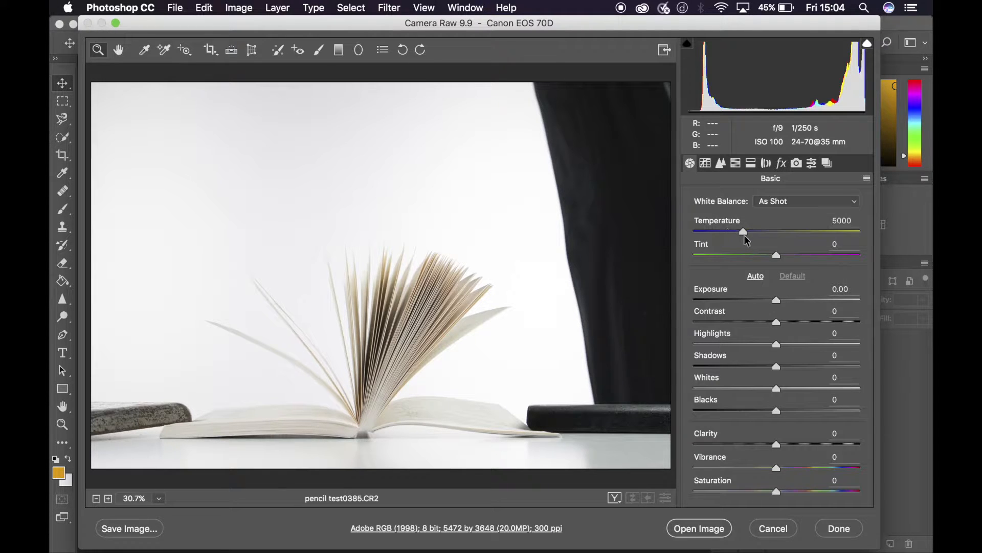
- Set the photo's Temperature to 4550, Contrast to +23, Highlights to -65 and Shadows to -14
mouse_move(744, 233)
left_mouse_down()
mouse_move(723, 233)
mouse_move(757, 233)
mouse_move(733, 233)
left_mouse_up()
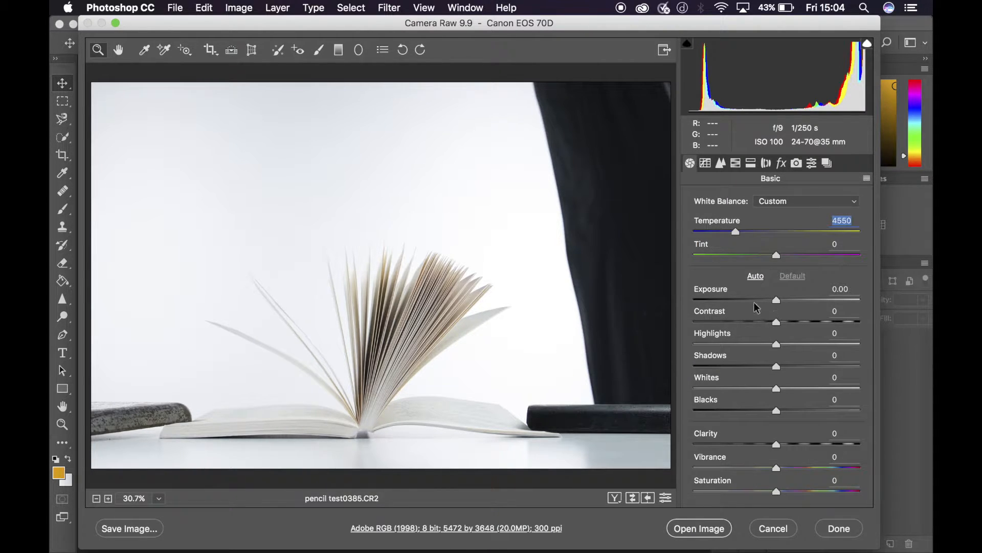
left_click_drag(775, 321, 722, 345)
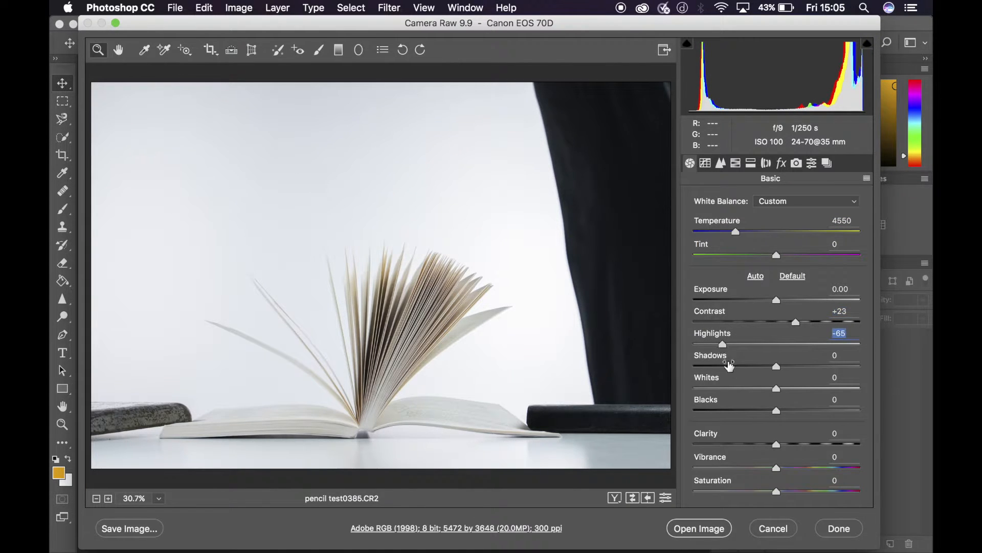
left_click_drag(775, 367, 766, 367)
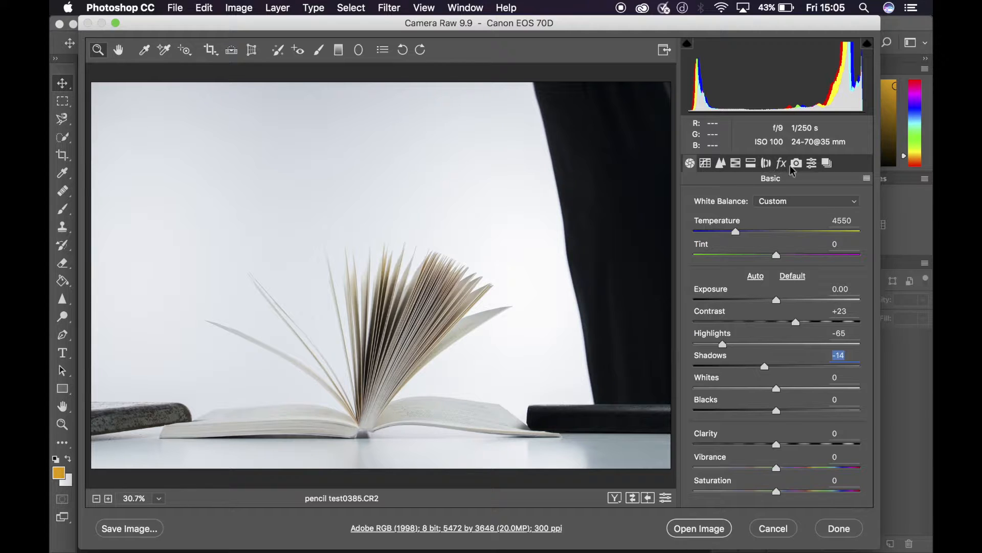
- Adjust the parametric tone curve with Highlights at +3 and Lights at -9
left_click(708, 164)
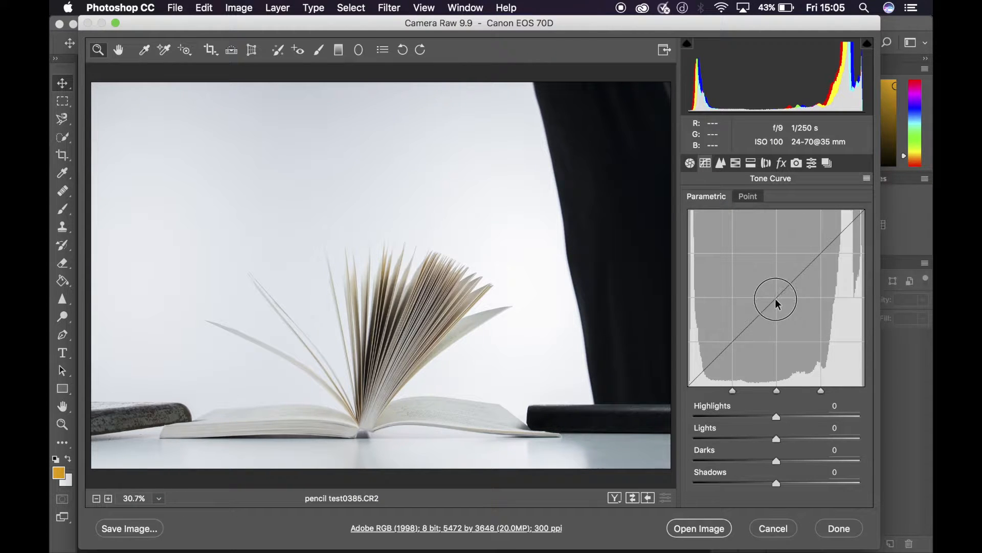
left_click(776, 420)
left_click_drag(779, 425, 778, 417)
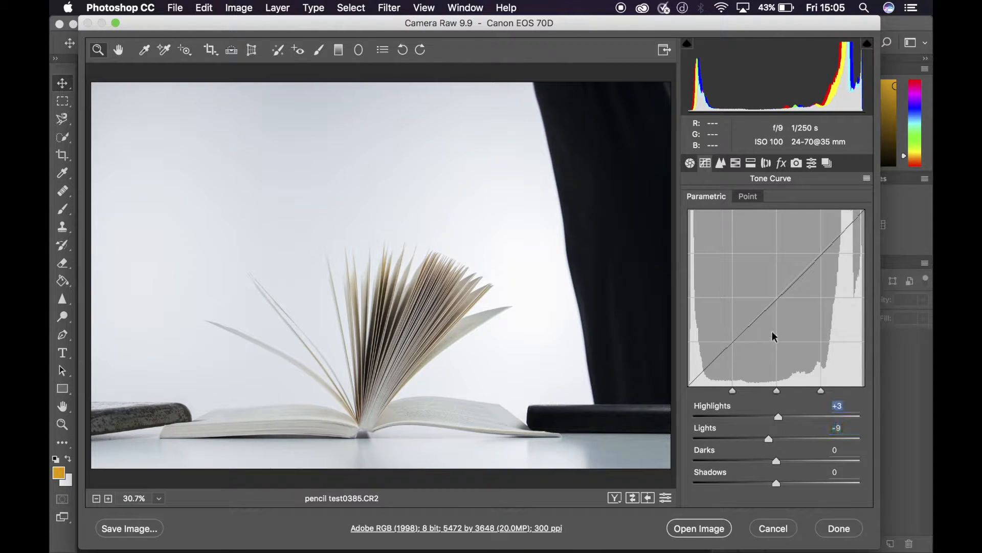
- Review the remaining Camera Raw settings, including Detail, HSL / Grayscale, Lens Corrections, Effects and Camera Calibration, and return to the Basic adjustments
left_click(721, 164)
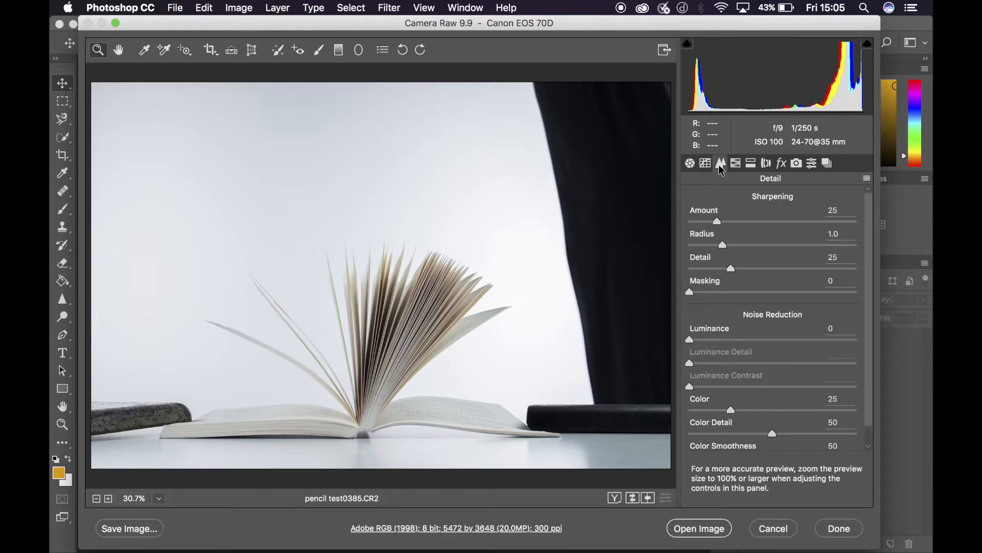
left_click(735, 164)
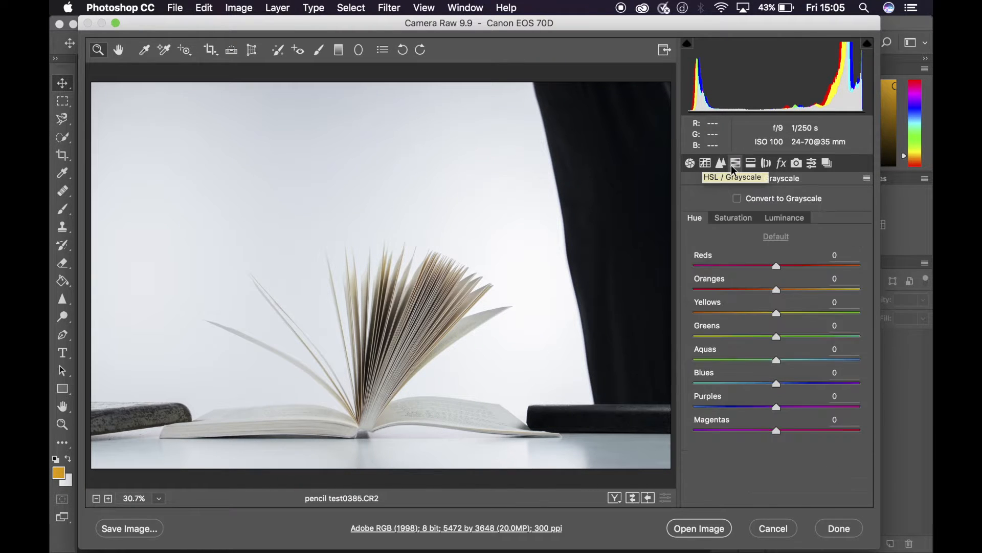
left_click(749, 165)
left_click(766, 164)
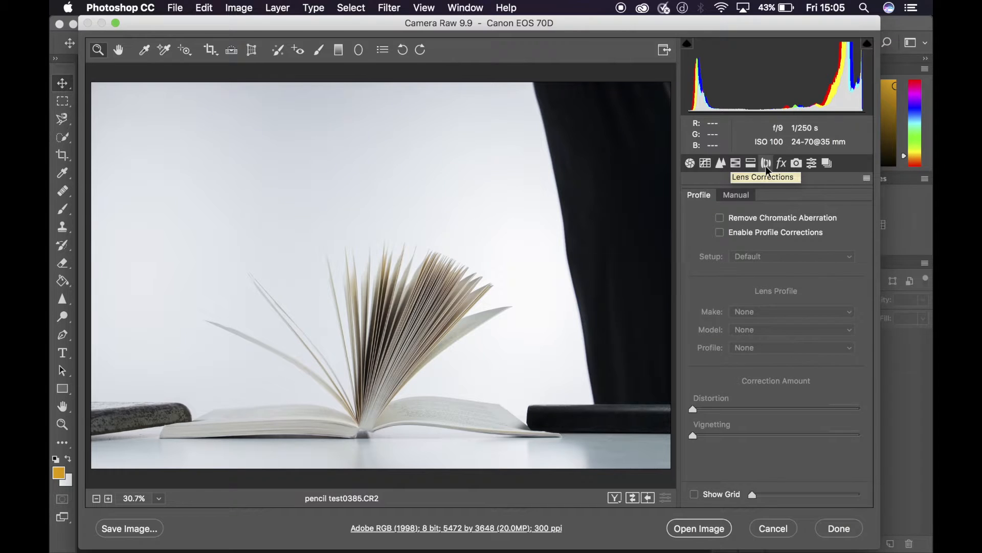
left_click(781, 164)
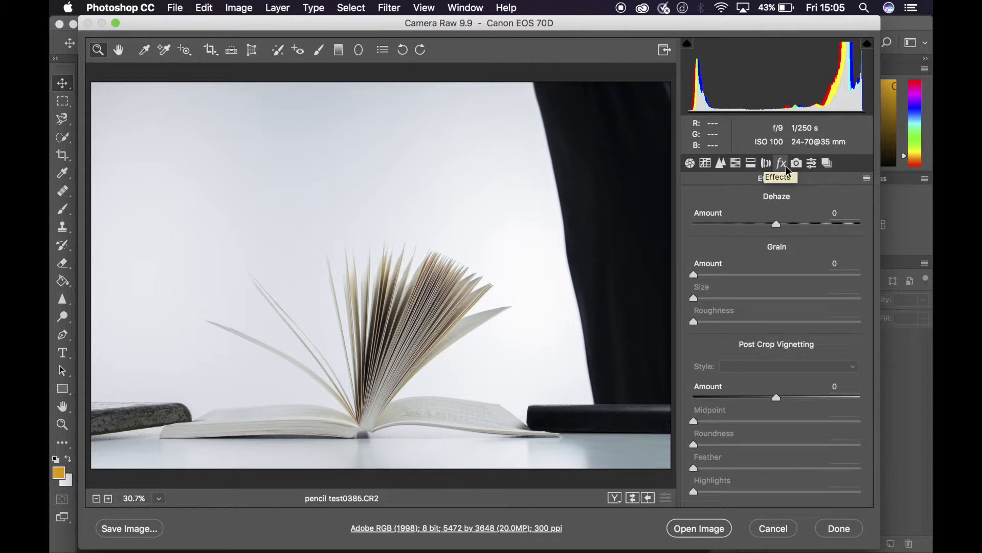
left_click(796, 164)
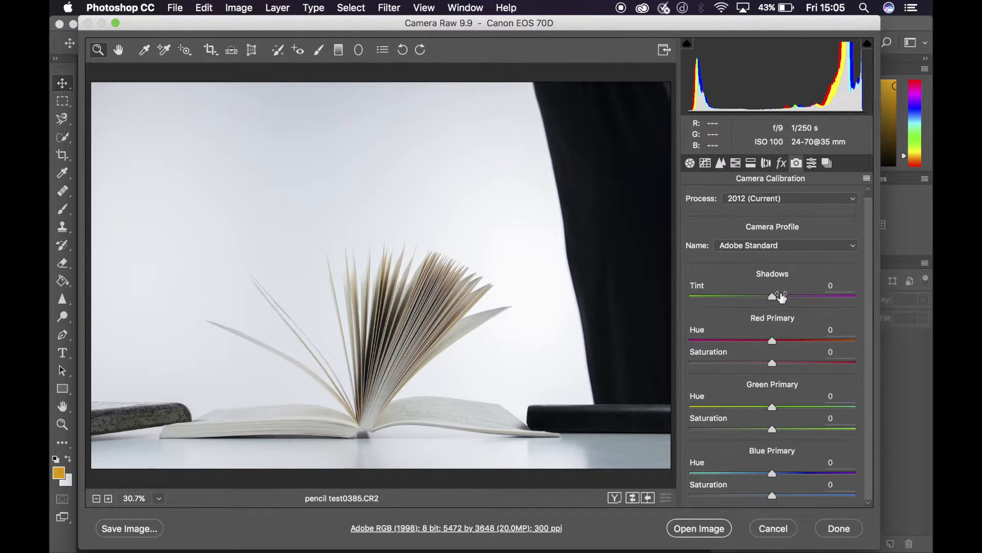
left_click(689, 163)
left_click(813, 164)
left_click(827, 163)
left_click(690, 163)
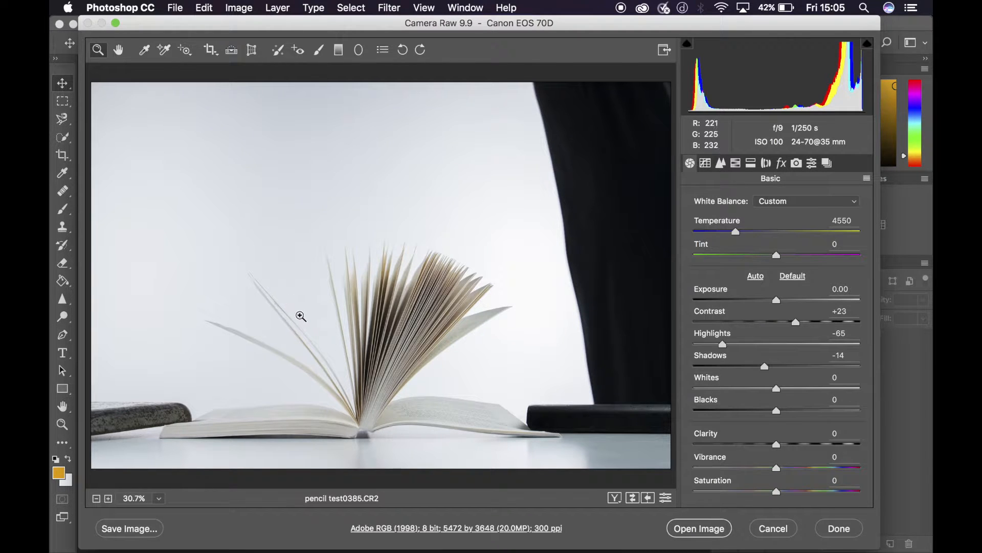
- Open the adjusted raw photo as an editable image in Photoshop
left_click(691, 532)
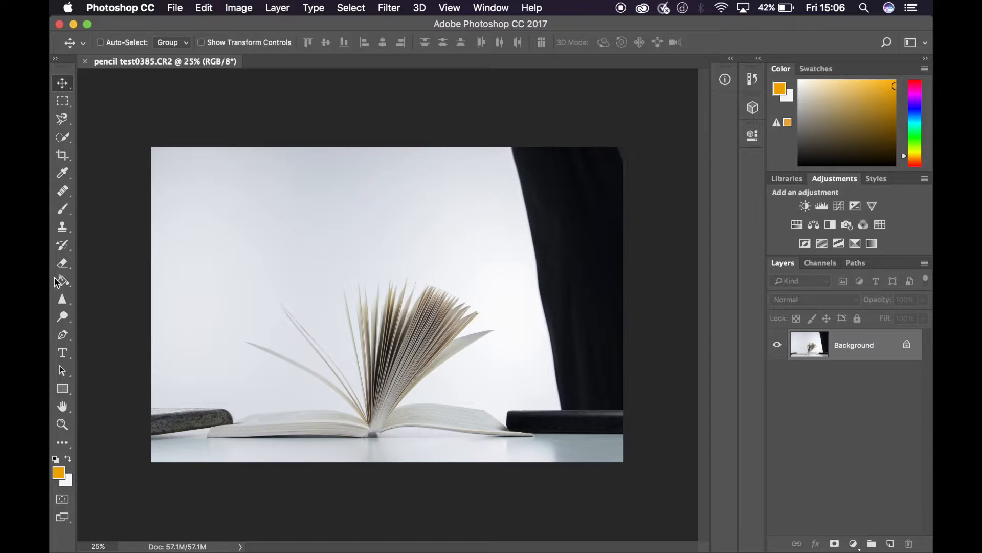
left_click(177, 8)
mouse_move(243, 11)
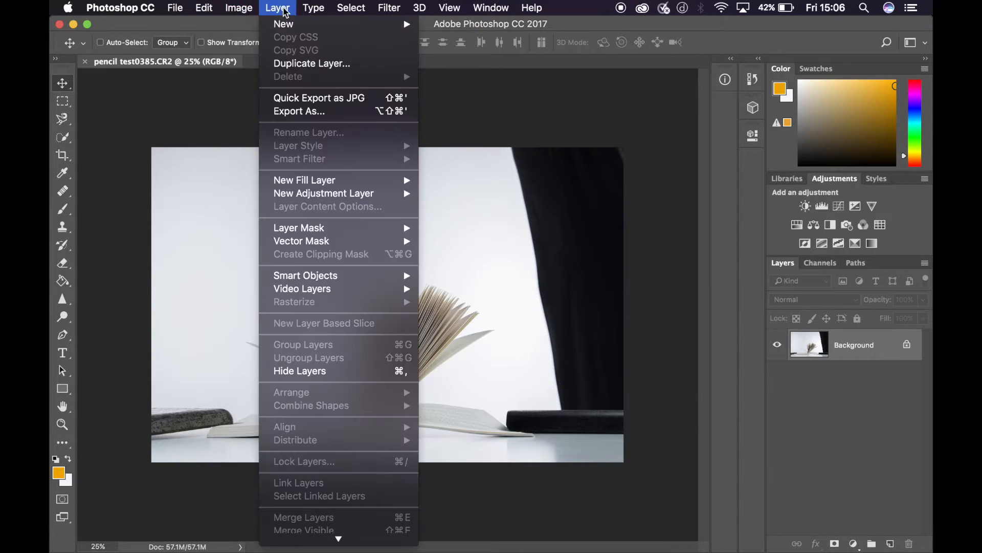
mouse_move(351, 8)
left_click(637, 243)
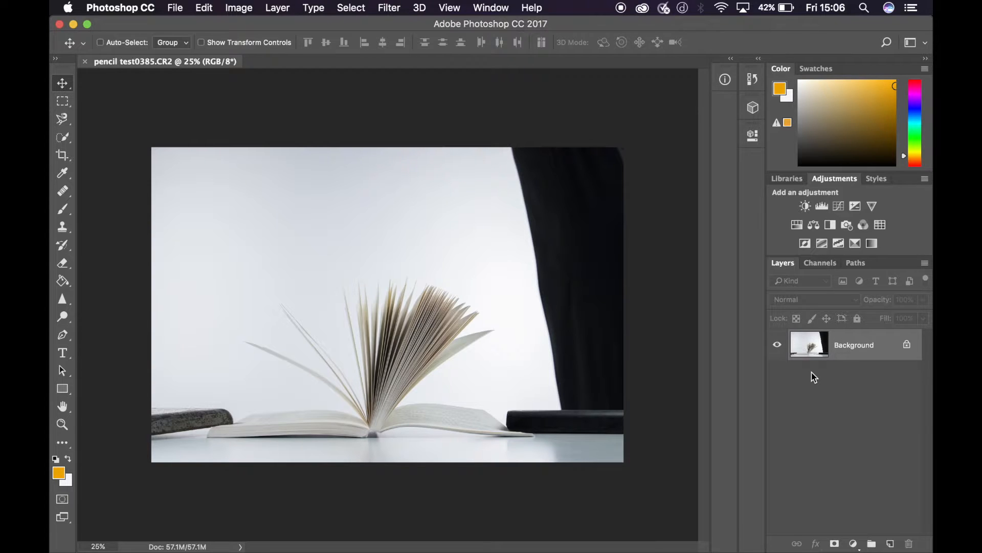
- Duplicate the Background layer, merging the first copy back down and making a fresh one
key("super+j")
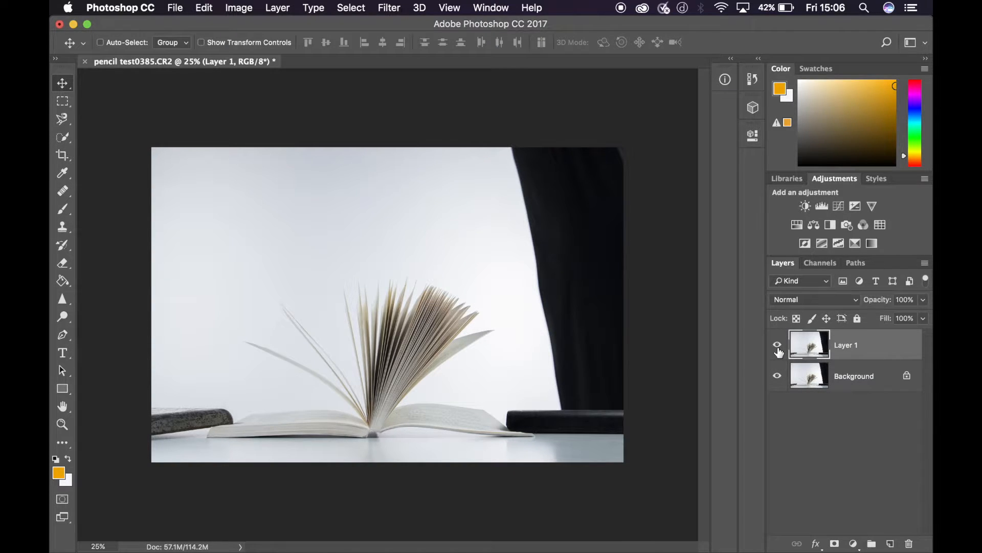
key("super+e")
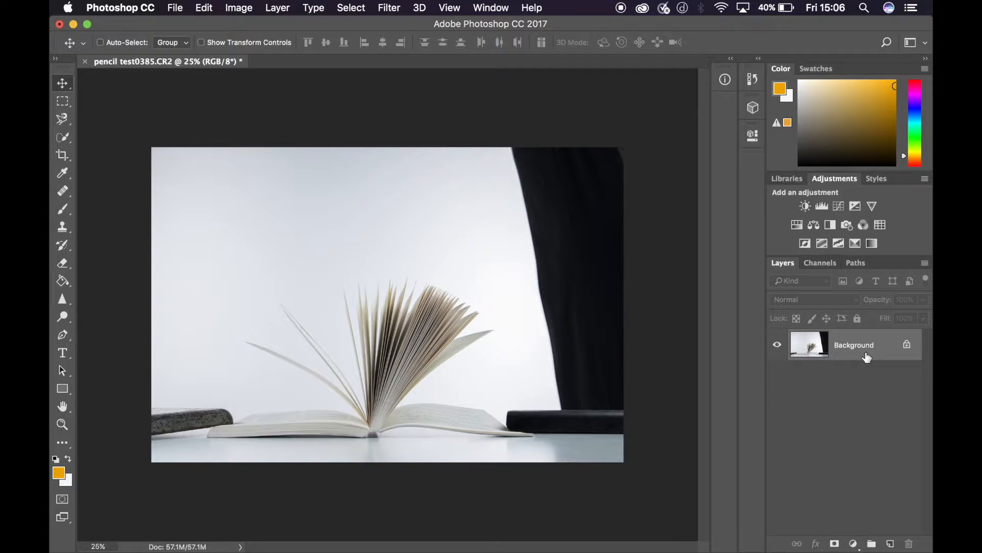
key("super+j")
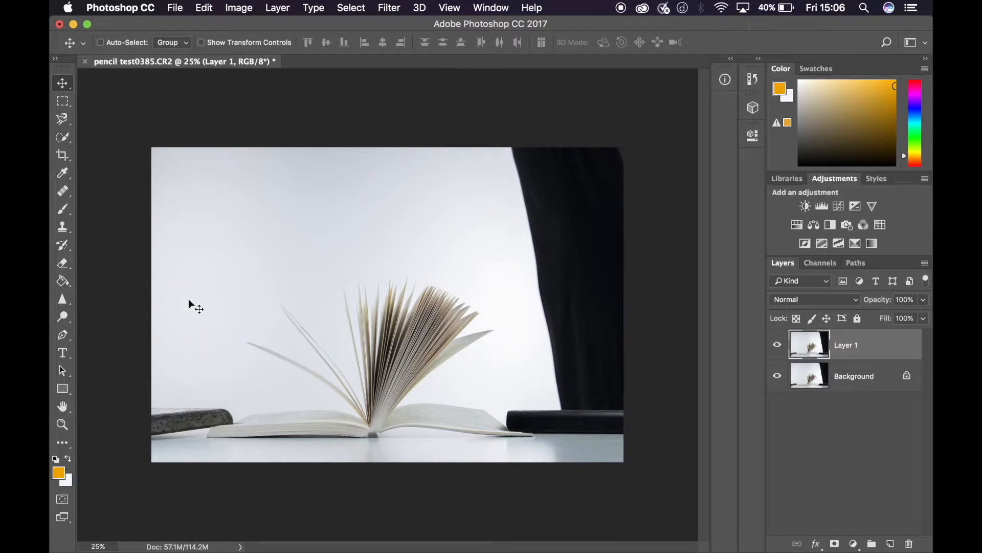
- Examine the black curtain's edge and the pale backdrop around the book up close at 50% zoom, ending with the whole image fitted on screen
key("super+plus")
key("super+plus")
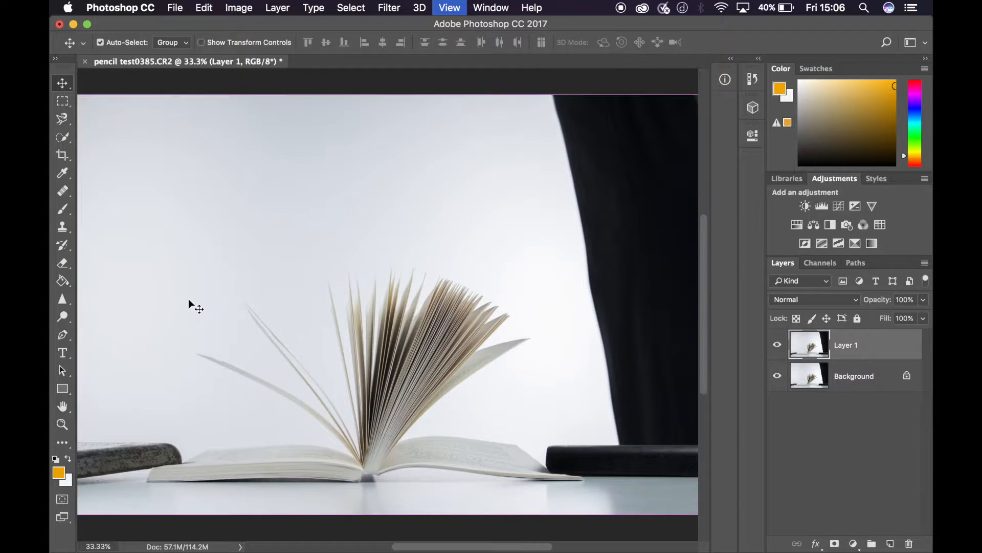
scroll(188, 299, "right", 10)
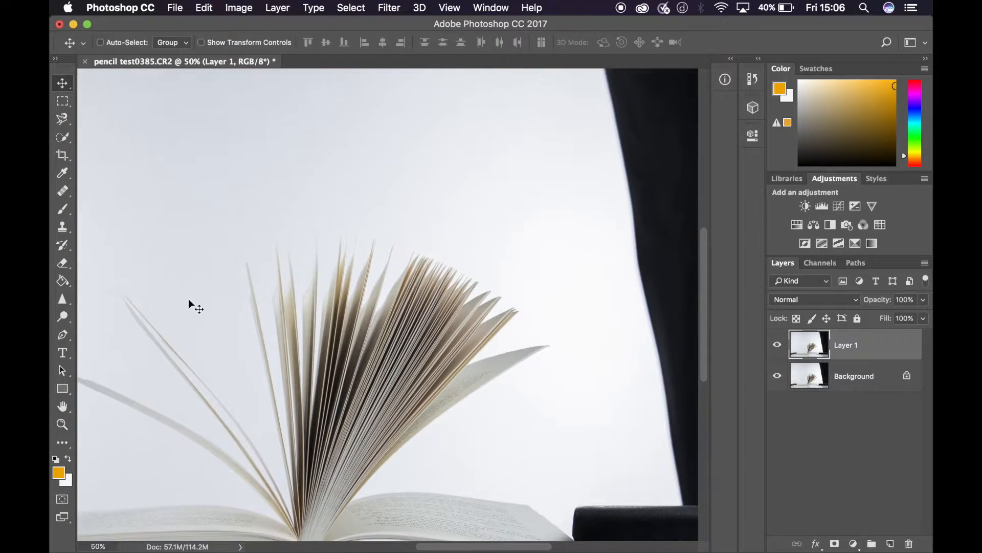
scroll(188, 299, "right", 8)
scroll(188, 299, "up", 2)
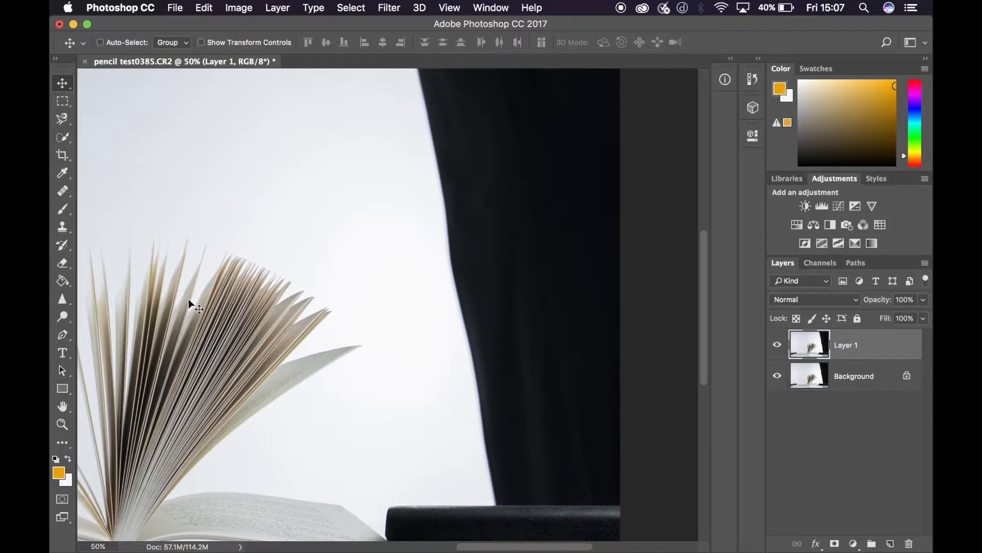
scroll(189, 299, "left", 4)
scroll(188, 299, "up", 3)
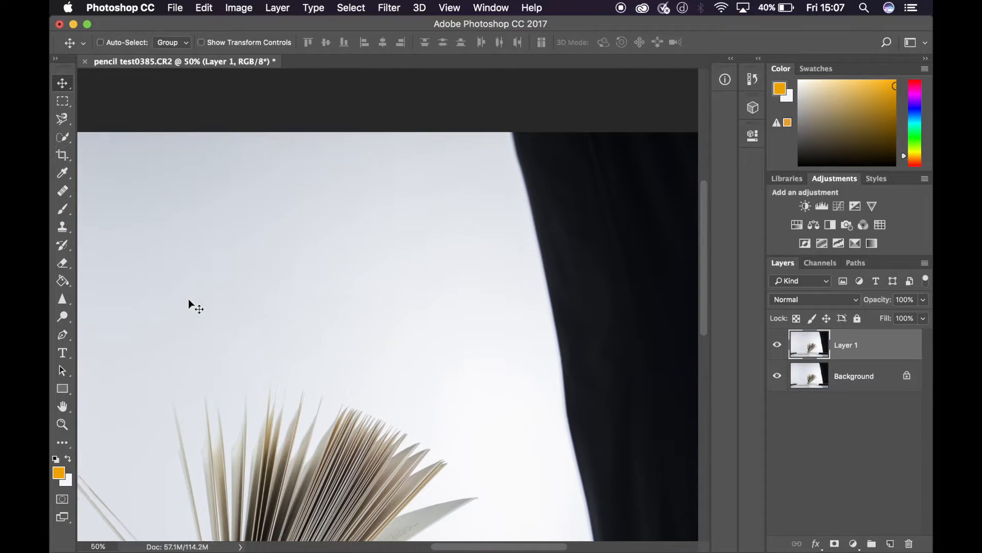
scroll(188, 299, "down", 4)
scroll(188, 299, "right", 3)
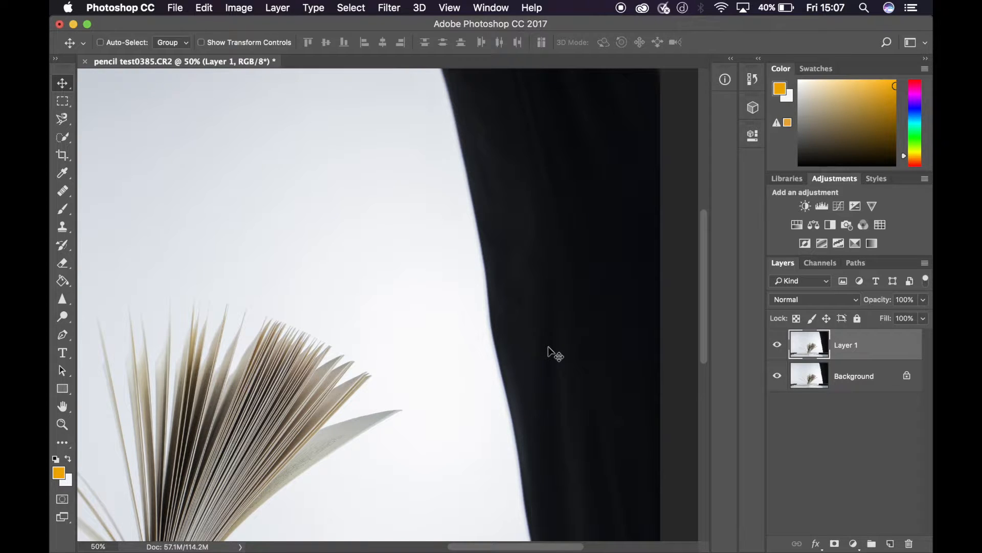
key("super+0")
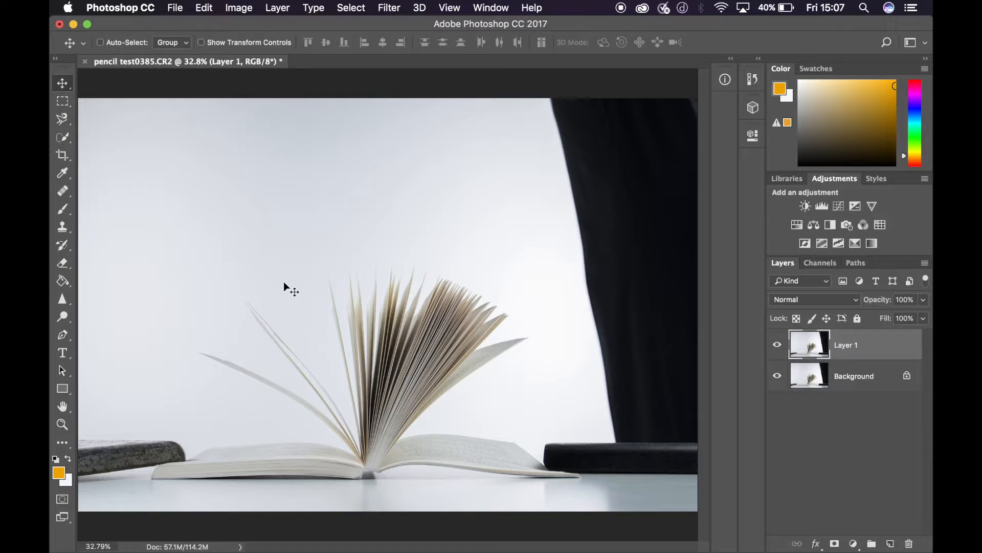
- Clone a small patch of pale backdrop onto the upper black curtain using a soft 90 px Clone Stamp brush
left_click(62, 233)
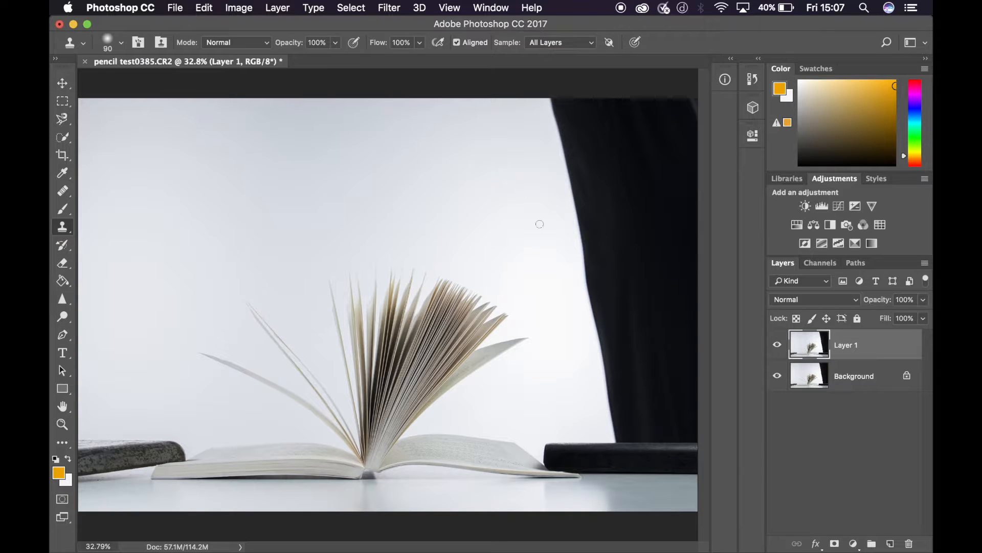
left_click(122, 44)
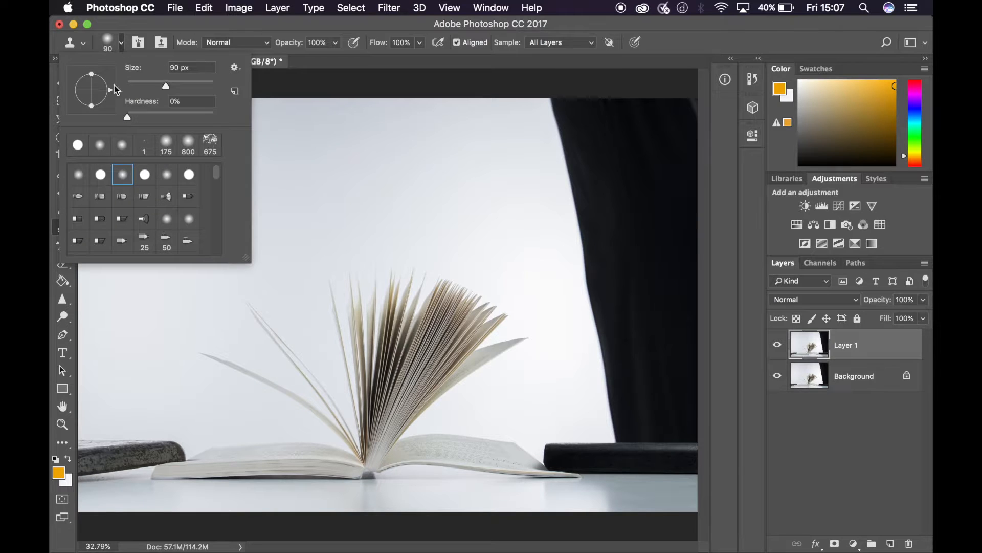
left_click(101, 177)
left_click(121, 176)
left_click(434, 169)
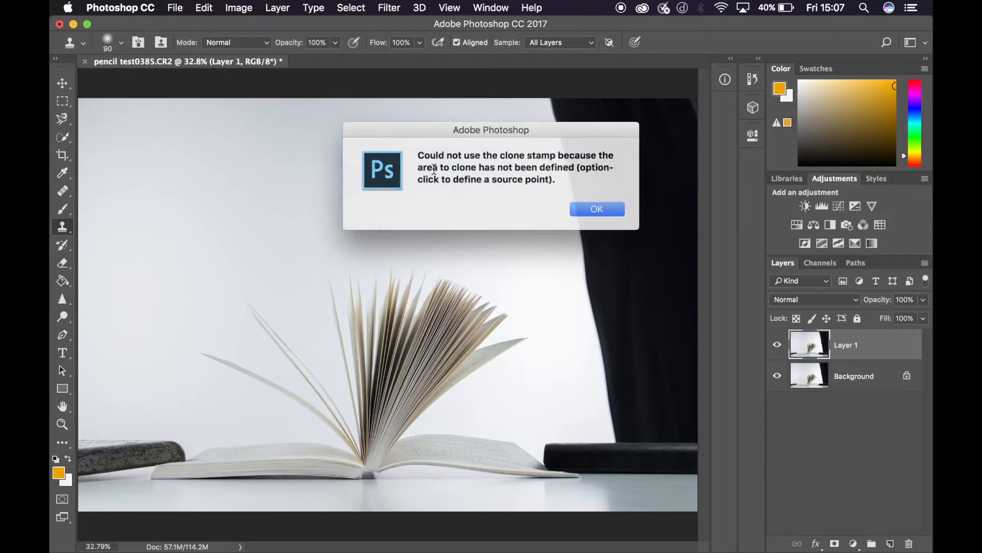
left_click(586, 213)
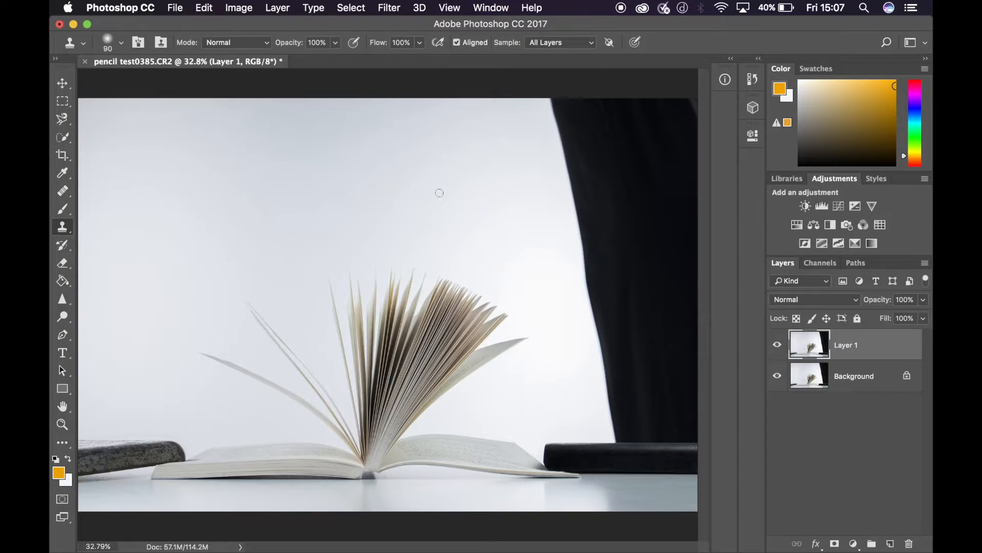
left_click(452, 161, "alt")
mouse_move(602, 160)
left_mouse_down()
mouse_move(618, 160)
mouse_move(627, 145)
mouse_move(594, 141)
mouse_move(591, 154)
mouse_move(630, 152)
mouse_move(597, 157)
mouse_move(616, 153)
mouse_move(593, 150)
mouse_move(633, 149)
mouse_move(585, 141)
mouse_move(579, 158)
mouse_move(578, 140)
mouse_move(577, 151)
left_mouse_up()
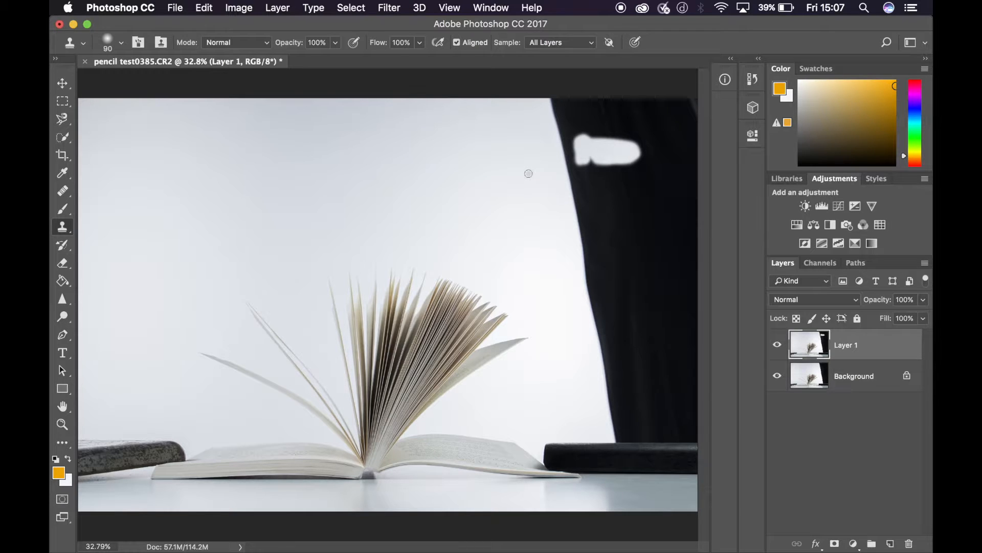
- Enlarge the Clone Stamp brush to 500 px and clone nearby backdrop over the curtain's inner edge in its upper half
key("bracketright")
key("bracketright")
key("bracketright")
key("bracketright")
key("bracketright")
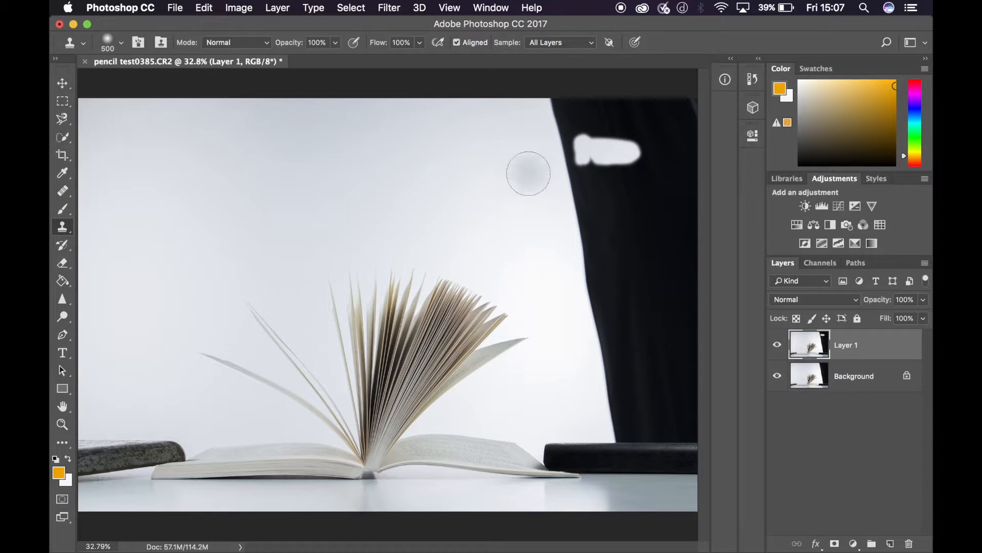
mouse_move(528, 173)
left_mouse_down()
mouse_move(553, 168)
mouse_move(559, 149)
mouse_move(564, 159)
left_mouse_up()
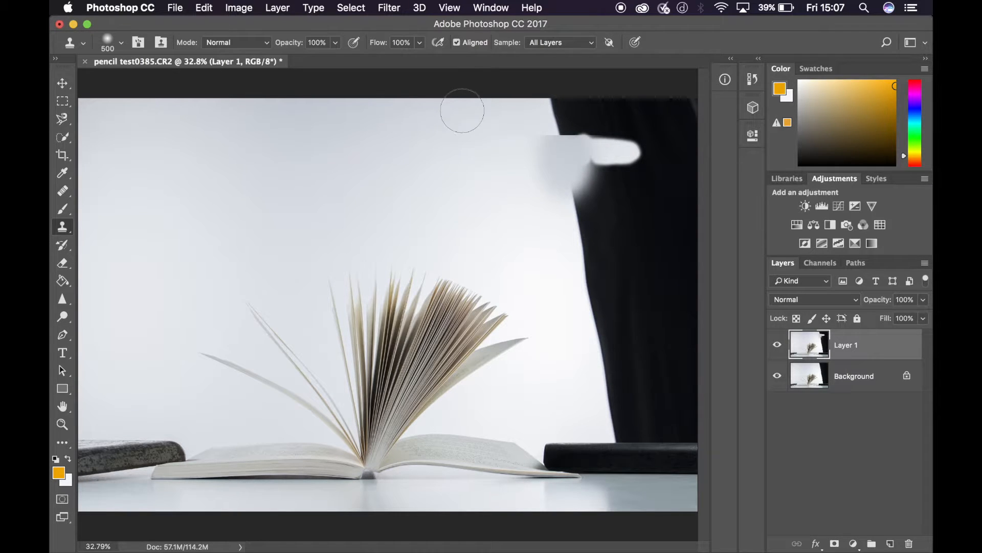
key("super+z")
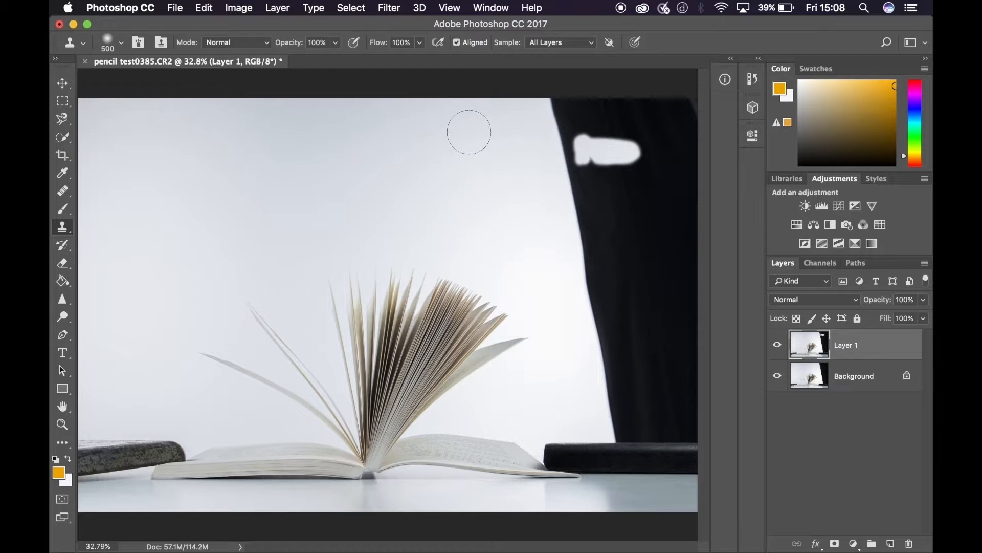
left_click(500, 211, "alt")
mouse_move(565, 218)
left_mouse_down()
mouse_move(586, 199)
mouse_move(558, 215)
mouse_move(577, 191)
mouse_move(579, 168)
mouse_move(585, 205)
mouse_move(606, 228)
mouse_move(629, 157)
left_mouse_up()
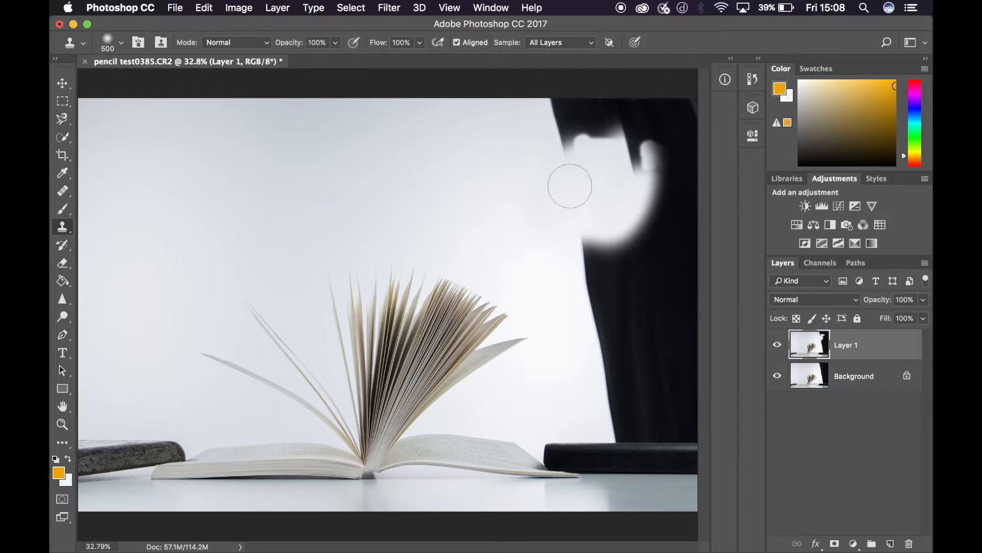
mouse_move(561, 228)
left_mouse_down()
mouse_move(597, 225)
mouse_move(595, 265)
mouse_move(610, 263)
mouse_move(597, 247)
mouse_move(601, 261)
mouse_move(661, 244)
mouse_move(634, 238)
left_mouse_up()
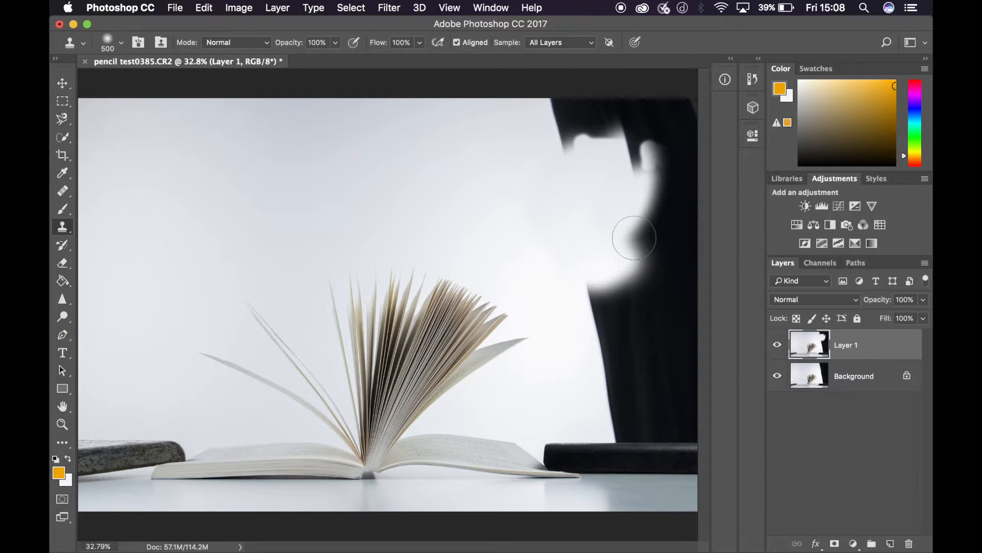
- Cover the rest of the curtain's upper half with cloned backdrop, out to the image's top and right edges
key("alt+super+z")
key("alt+super+z")
key("alt+super+z")
mouse_move(644, 249)
left_mouse_down()
mouse_move(675, 234)
mouse_move(628, 235)
mouse_move(639, 248)
mouse_move(655, 222)
mouse_move(696, 223)
mouse_move(661, 242)
mouse_move(628, 224)
mouse_move(625, 201)
left_mouse_up()
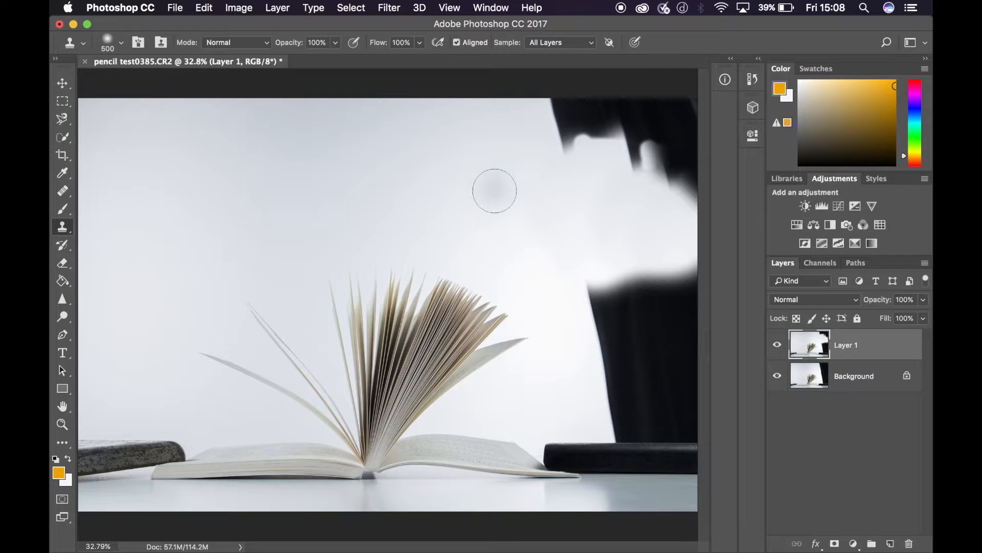
mouse_move(554, 149)
left_mouse_down()
mouse_move(565, 117)
mouse_move(582, 153)
mouse_move(560, 166)
mouse_move(538, 115)
mouse_move(611, 94)
mouse_move(618, 177)
mouse_move(616, 135)
mouse_move(623, 110)
left_mouse_up()
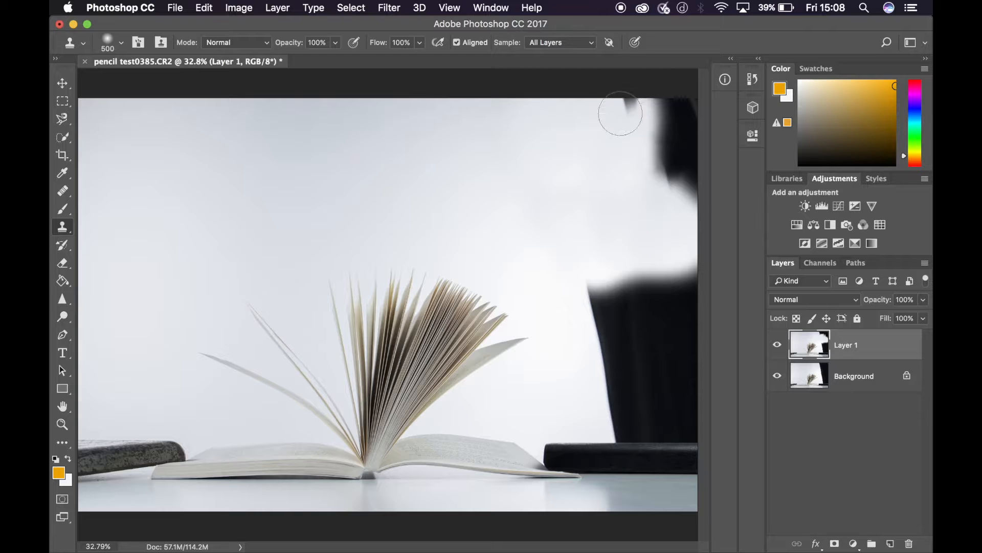
left_click(551, 159, "alt")
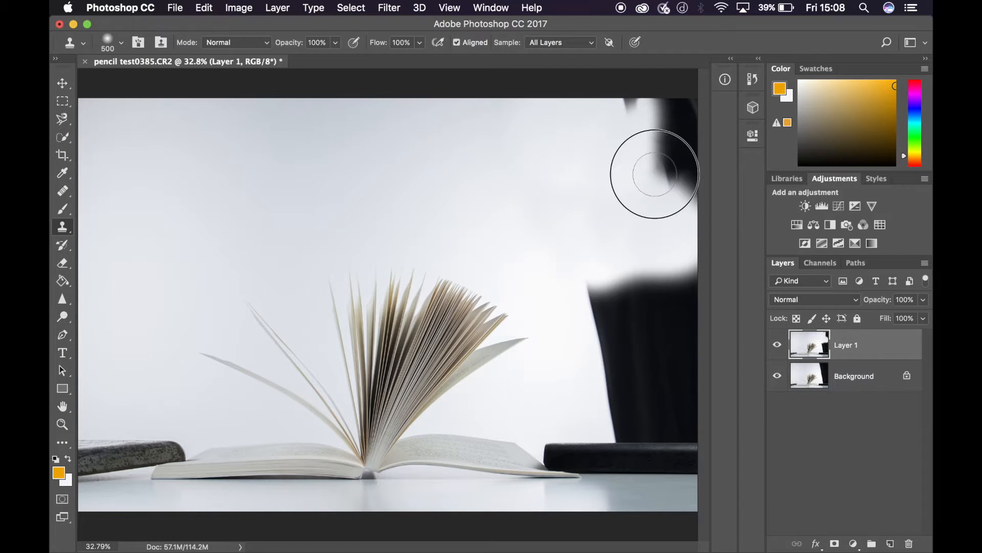
left_click_drag(678, 197, 687, 183)
key("super+z")
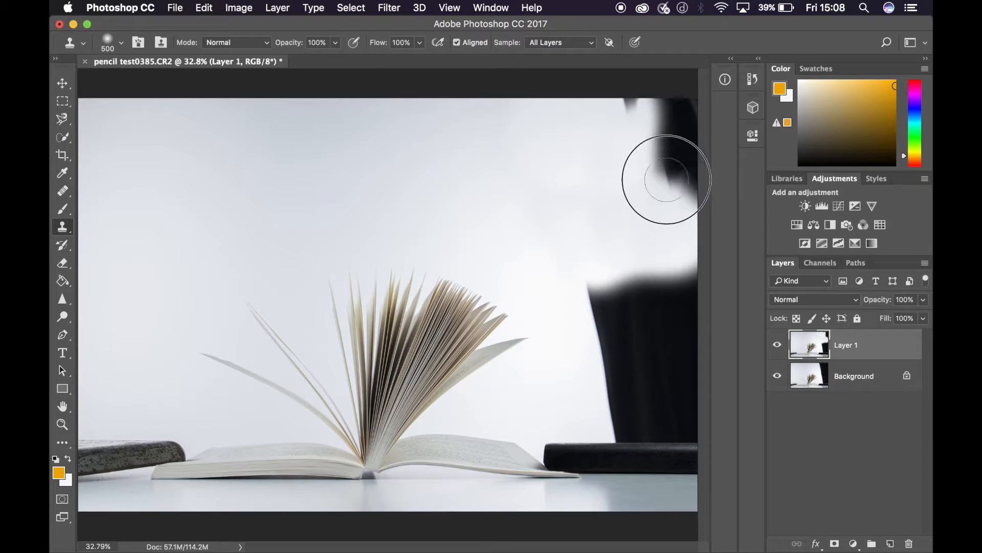
mouse_move(689, 199)
left_mouse_down()
mouse_move(670, 147)
mouse_move(641, 137)
mouse_move(635, 99)
mouse_move(600, 133)
mouse_move(643, 139)
mouse_move(658, 158)
mouse_move(680, 124)
left_mouse_up()
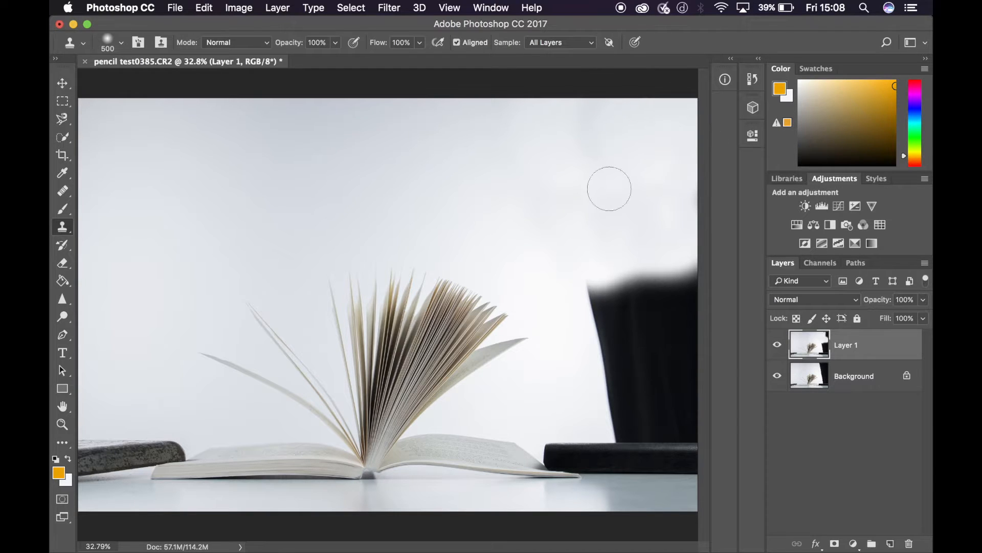
- Clone pale backdrop over the curtain's lower half, down to the top of the black book
left_click(571, 203, "alt")
mouse_move(600, 270)
left_mouse_down()
mouse_move(599, 303)
mouse_move(615, 279)
mouse_move(637, 310)
mouse_move(667, 298)
mouse_move(688, 267)
mouse_move(683, 333)
mouse_move(674, 297)
mouse_move(658, 332)
mouse_move(643, 288)
mouse_move(620, 300)
mouse_move(606, 263)
mouse_move(613, 350)
mouse_move(625, 335)
mouse_move(623, 367)
mouse_move(604, 367)
mouse_move(649, 346)
mouse_move(663, 377)
mouse_move(702, 341)
mouse_move(676, 352)
mouse_move(631, 341)
mouse_move(635, 359)
mouse_move(605, 404)
mouse_move(617, 387)
mouse_move(653, 380)
mouse_move(648, 404)
mouse_move(664, 393)
mouse_move(628, 398)
mouse_move(616, 389)
mouse_move(626, 382)
mouse_move(622, 404)
mouse_move(700, 398)
mouse_move(696, 415)
mouse_move(672, 398)
mouse_move(614, 398)
mouse_move(617, 417)
mouse_move(710, 412)
mouse_move(608, 415)
mouse_move(695, 404)
left_mouse_up()
left_click(583, 256, "alt")
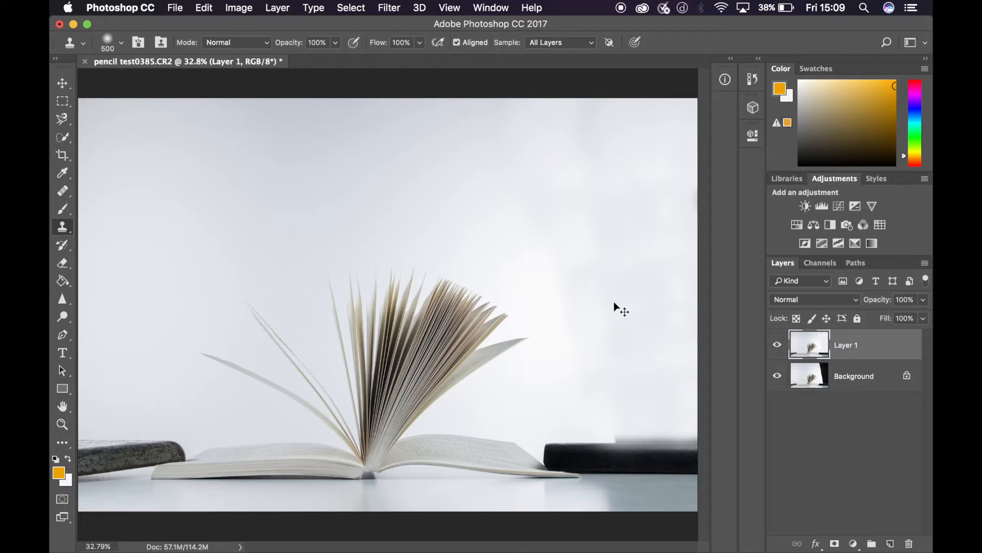
- Clean the curtain remnants along the black book's top edge with a 125 px Clone Stamp brush
key("super+plus")
key("super+plus")
key("super+plus")
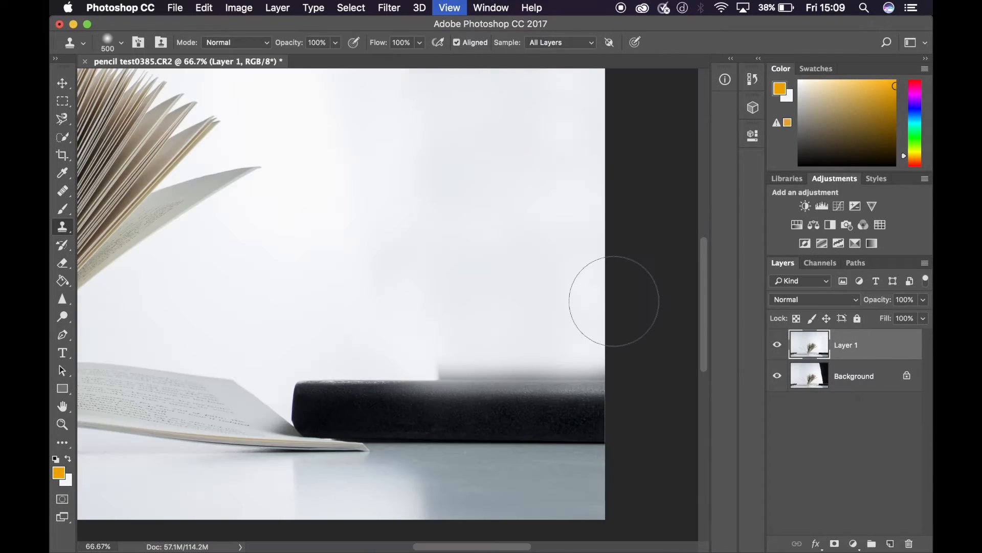
scroll(614, 301, "right", 4)
scroll(614, 301, "down", 3)
scroll(614, 301, "up", 4)
scroll(614, 301, "left", 3)
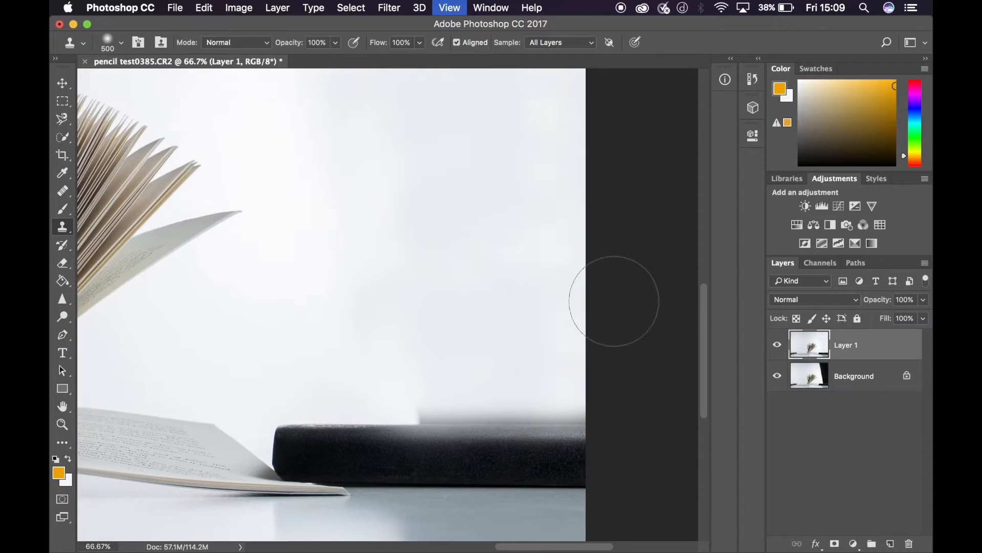
scroll(614, 301, "left", 2)
key("bracketleft")
key("bracketleft")
key("bracketleft")
key("bracketleft")
key("bracketleft")
key("bracketleft")
key("bracketleft")
key("alt")
mouse_move(424, 412)
left_mouse_down()
mouse_move(627, 423)
mouse_move(417, 418)
left_mouse_up()
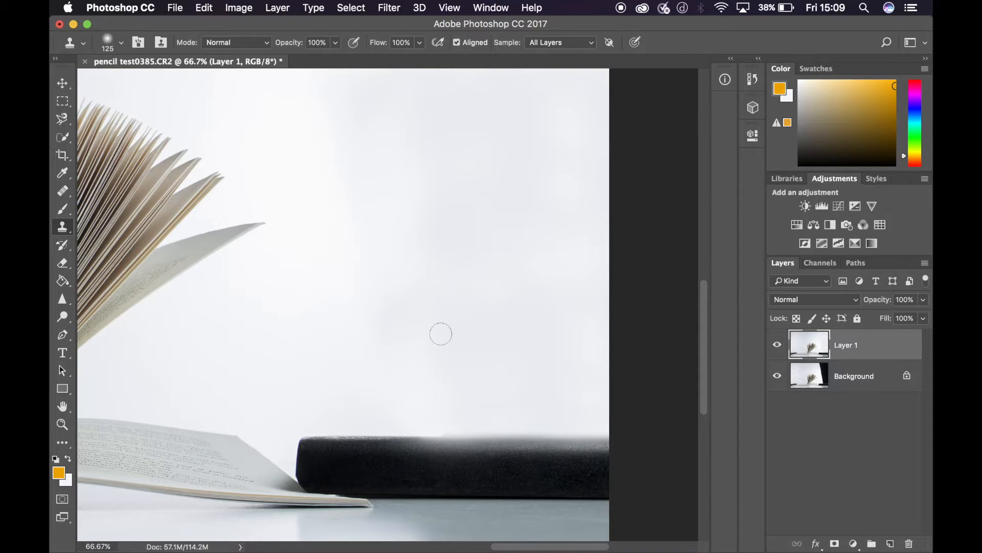
key("super+0")
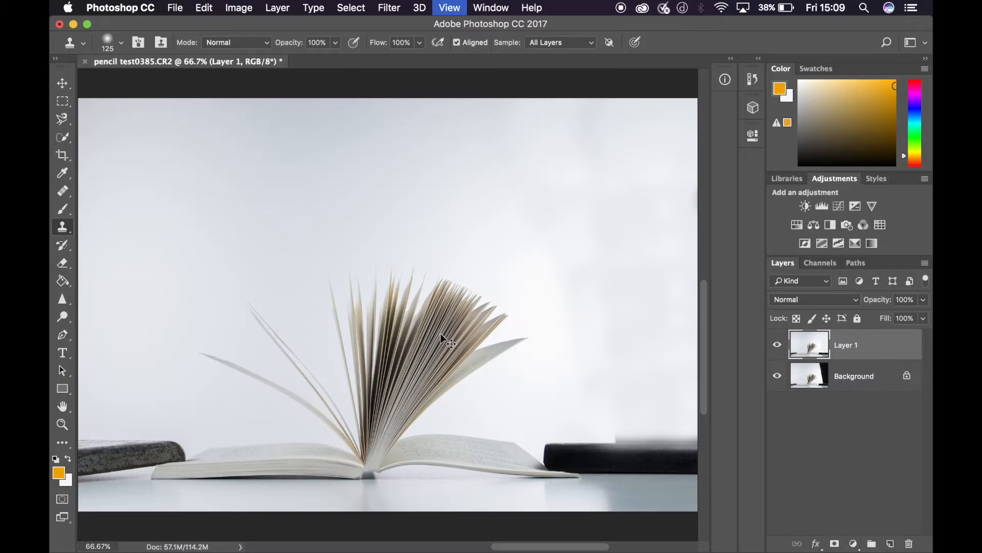
- Examine the lower edges of the books and the table surface at 100% zoom with the 50 px Healing Brush ready
left_click(62, 86)
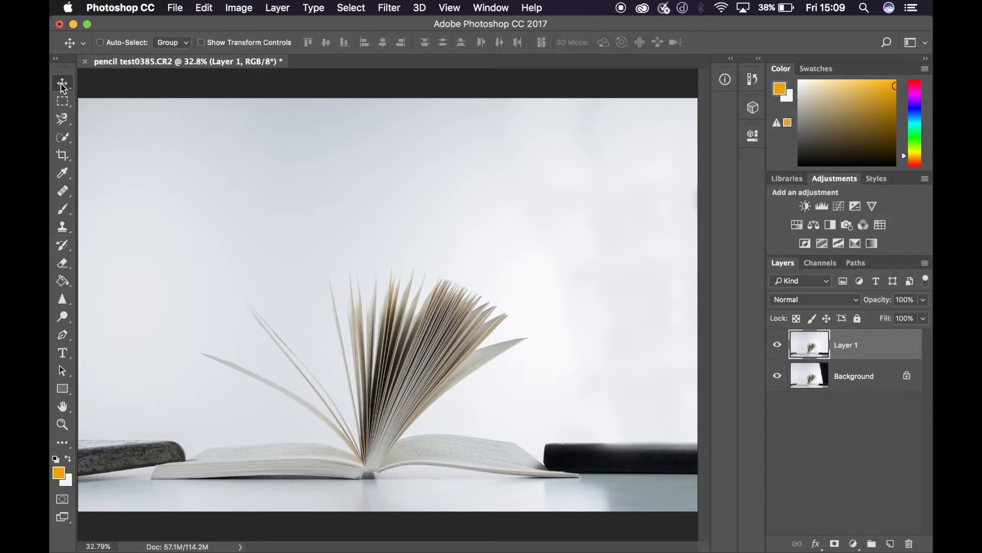
left_click(64, 192)
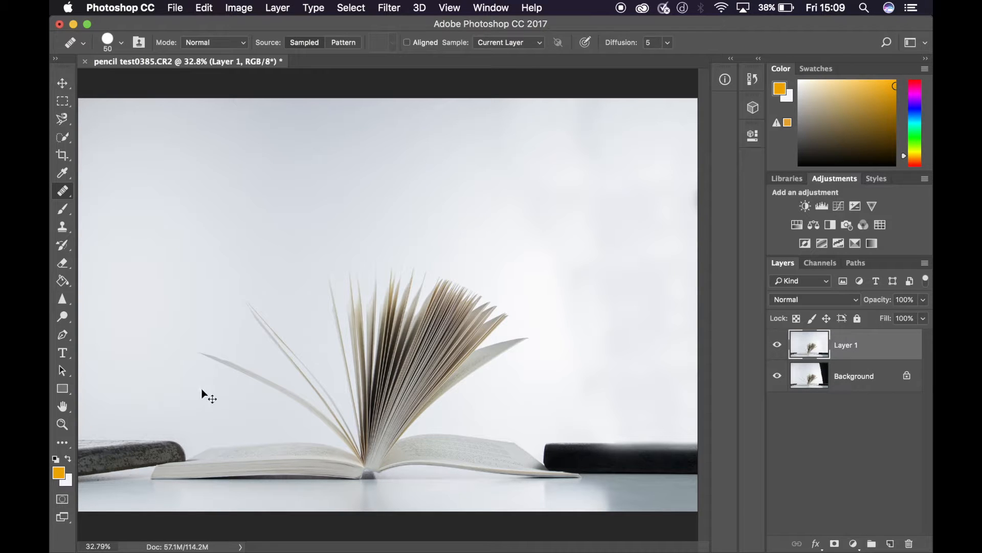
key("super+equal")
key("super+equal")
key("super+equal")
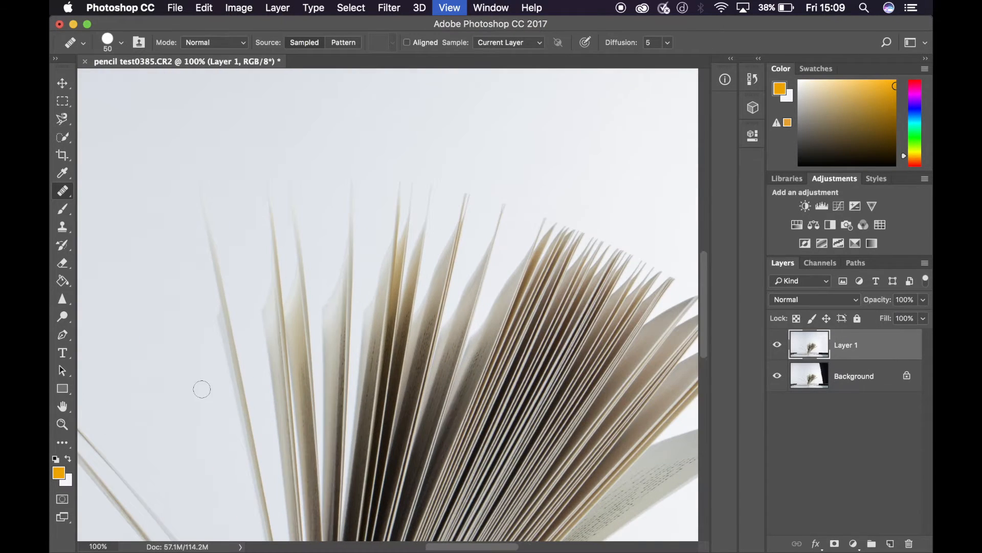
scroll(202, 389, "down", 10)
scroll(202, 388, "down", 2)
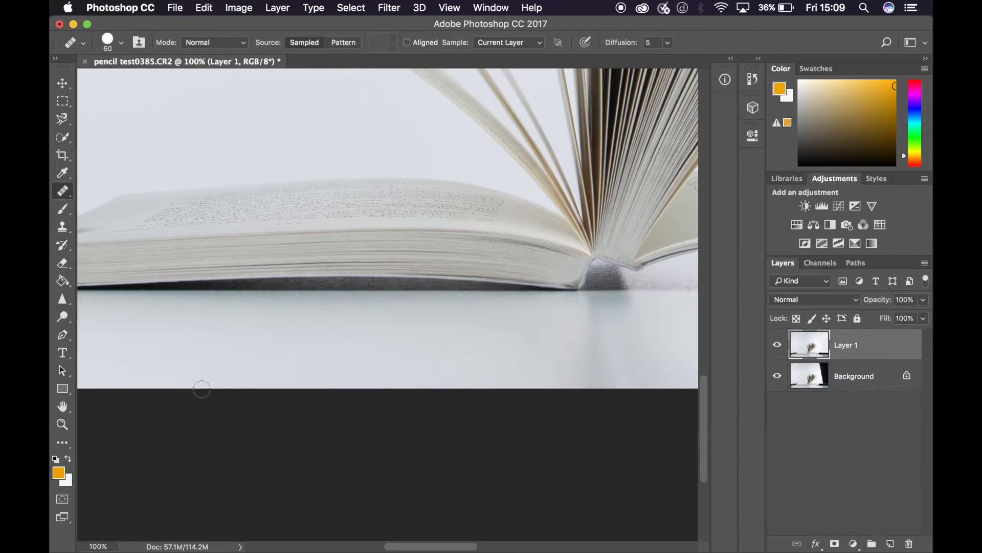
scroll(201, 389, "left", 5)
scroll(201, 389, "up", 5)
scroll(202, 389, "left", 10)
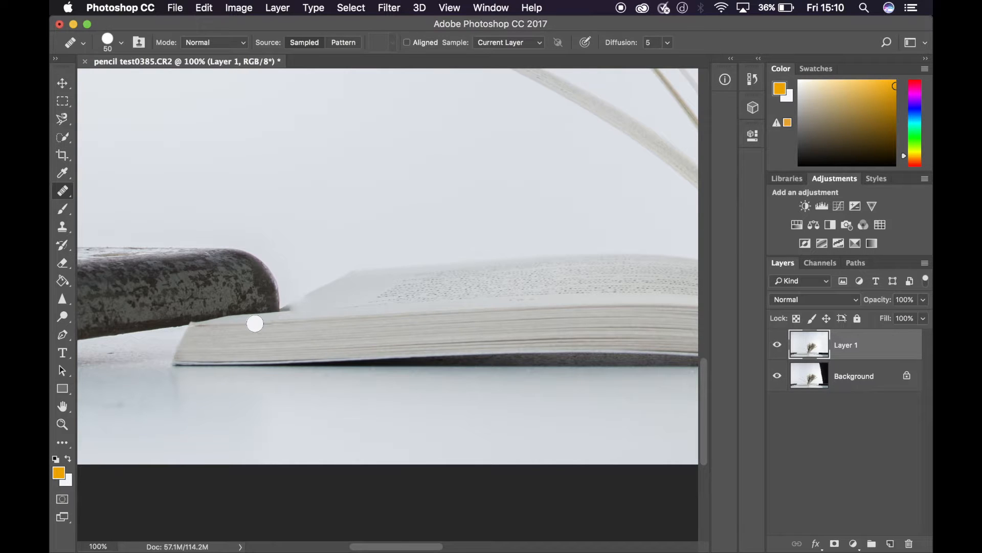
scroll(255, 323, "right", 10)
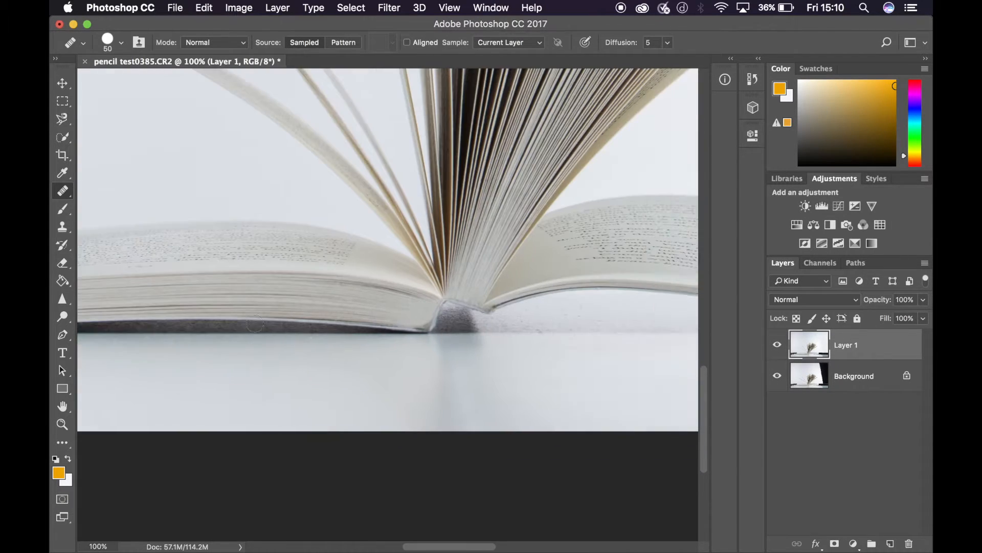
scroll(255, 323, "right", 12)
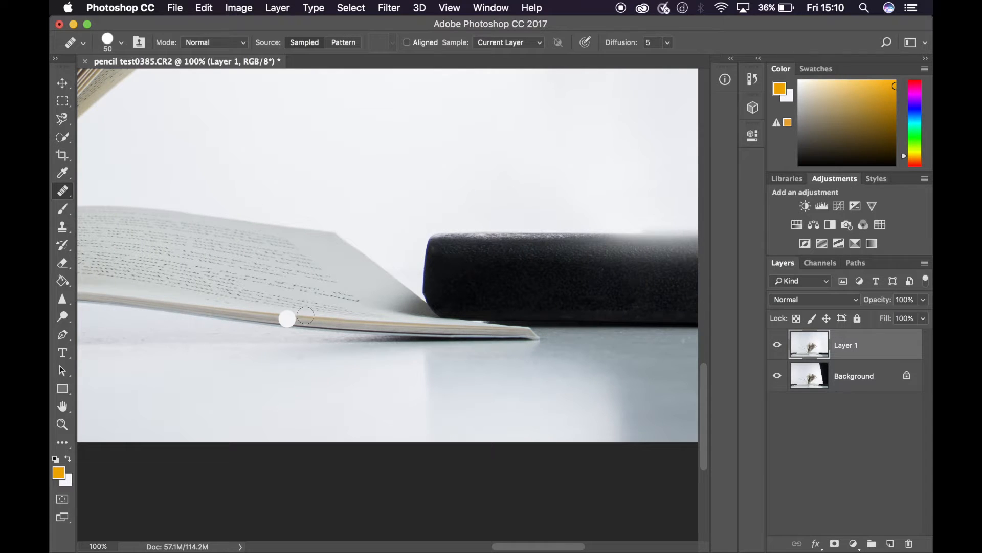
- Heal the open book's page corner beside the black book, sampling from the neighbouring page area
left_click(389, 305)
mouse_move(389, 305)
left_mouse_down()
mouse_move(410, 307)
mouse_move(391, 287)
mouse_move(384, 292)
mouse_move(401, 306)
mouse_move(416, 307)
mouse_move(396, 296)
mouse_move(421, 308)
left_mouse_up()
left_click(364, 278)
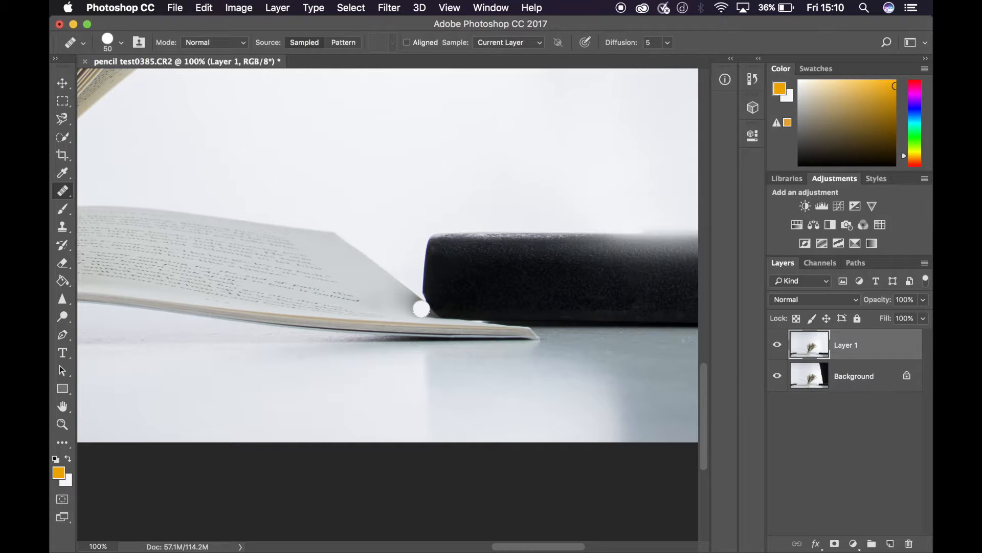
key("super+0")
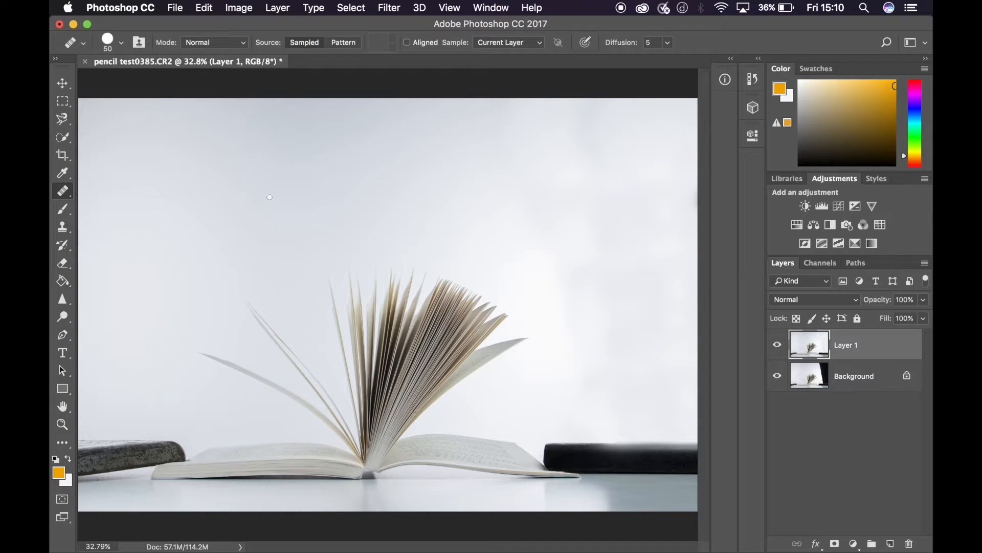
left_click(64, 85)
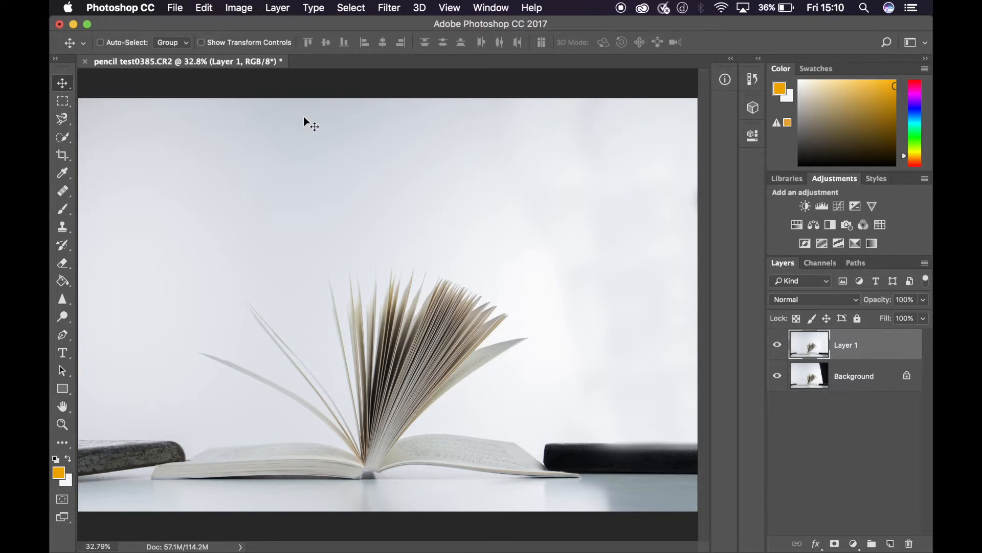
- Adjust the duplicate layer's brightness and contrast with a Brightness/Contrast adjustment
left_click(238, 9)
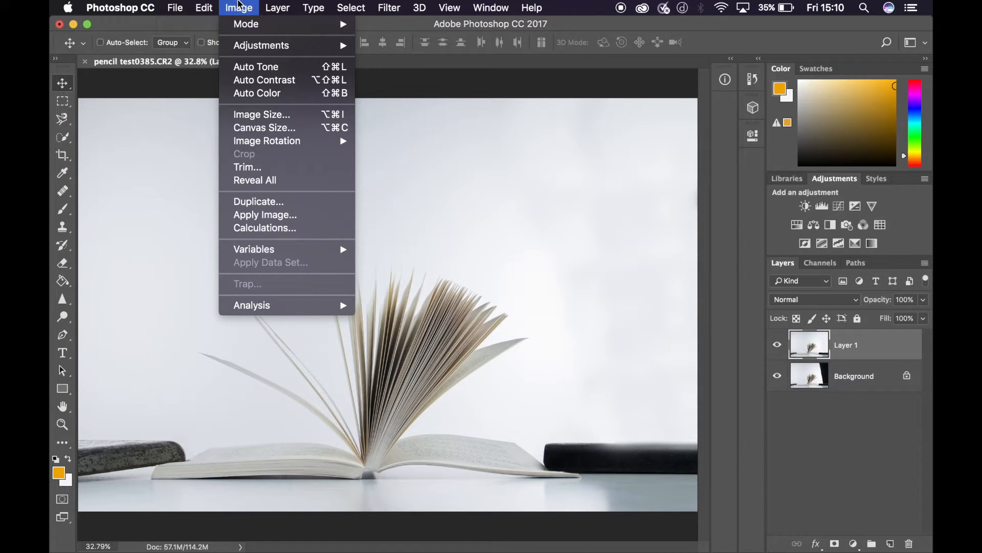
mouse_move(246, 29)
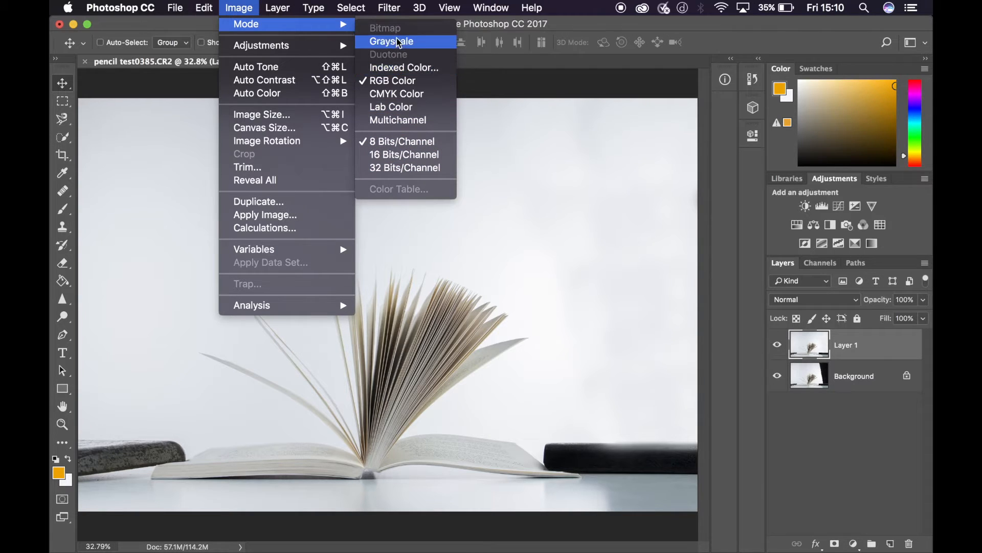
mouse_move(290, 49)
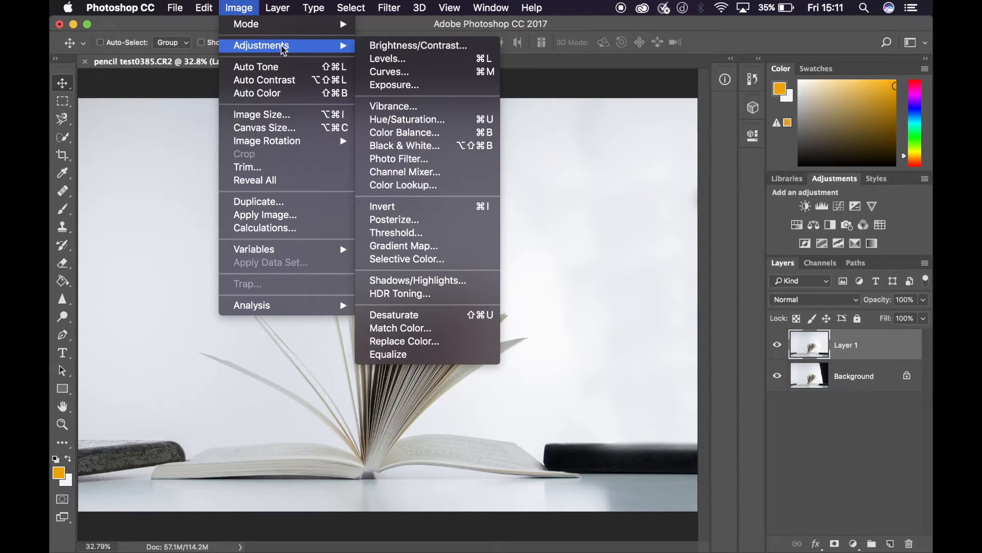
left_click(421, 46)
left_click_drag(683, 138, 584, 124)
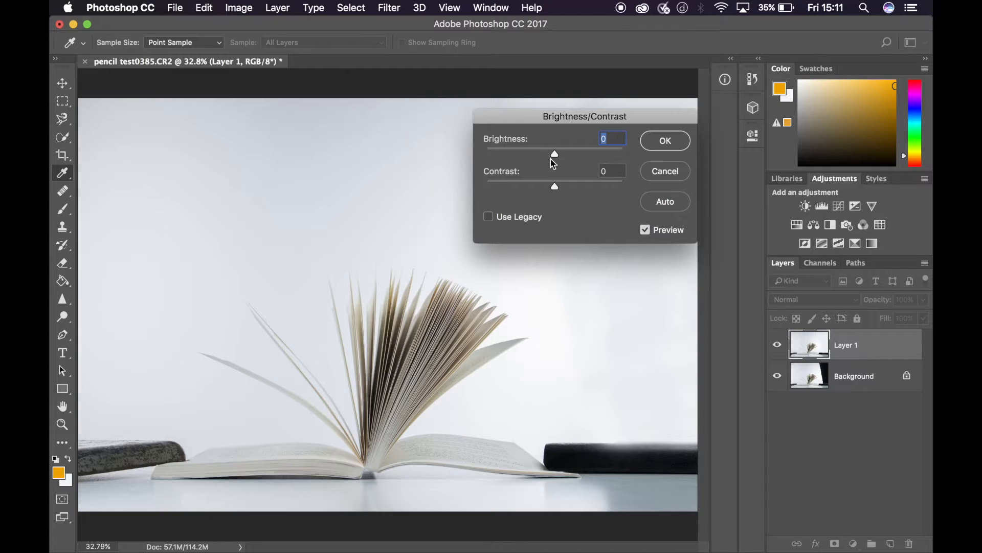
left_click_drag(555, 154, 558, 188)
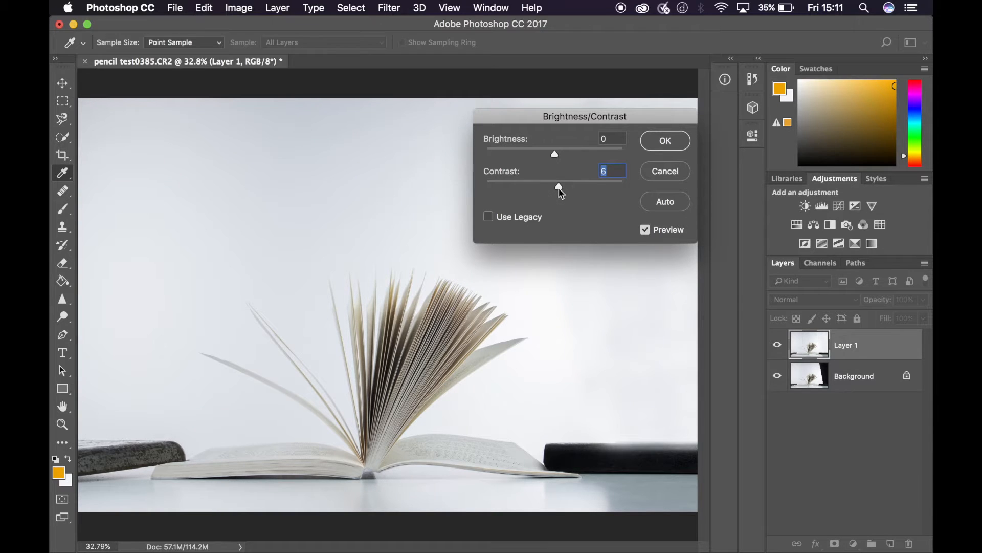
left_click(663, 150)
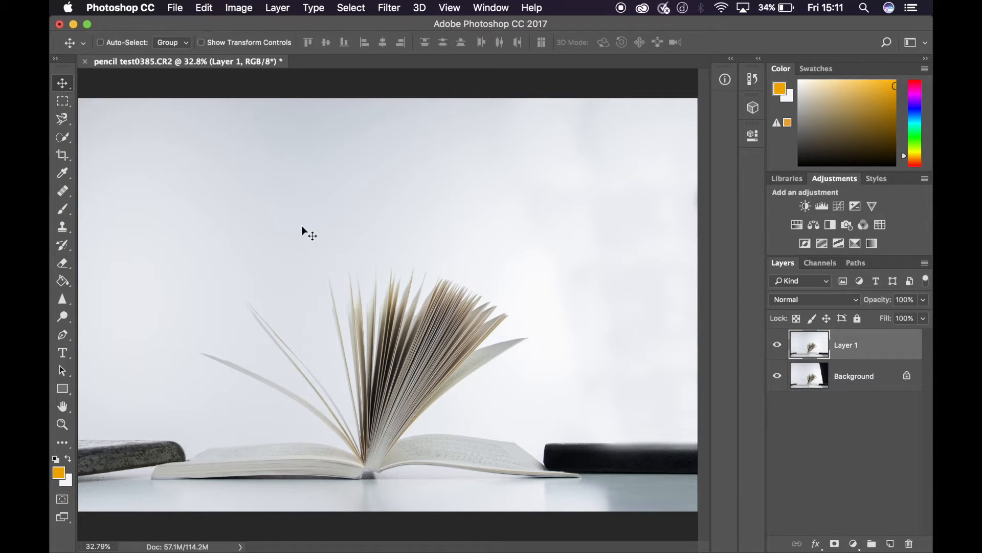
left_click(390, 9)
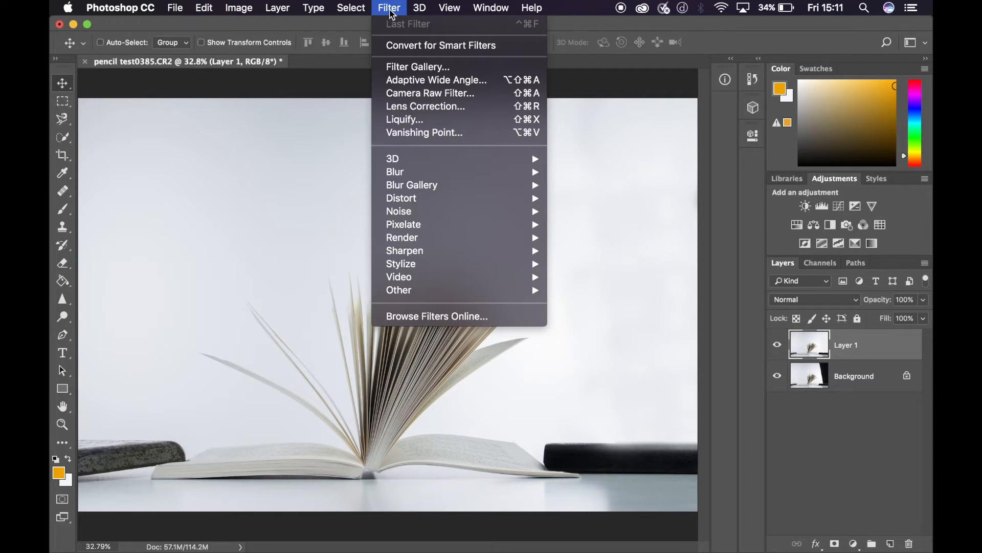
left_click(414, 95)
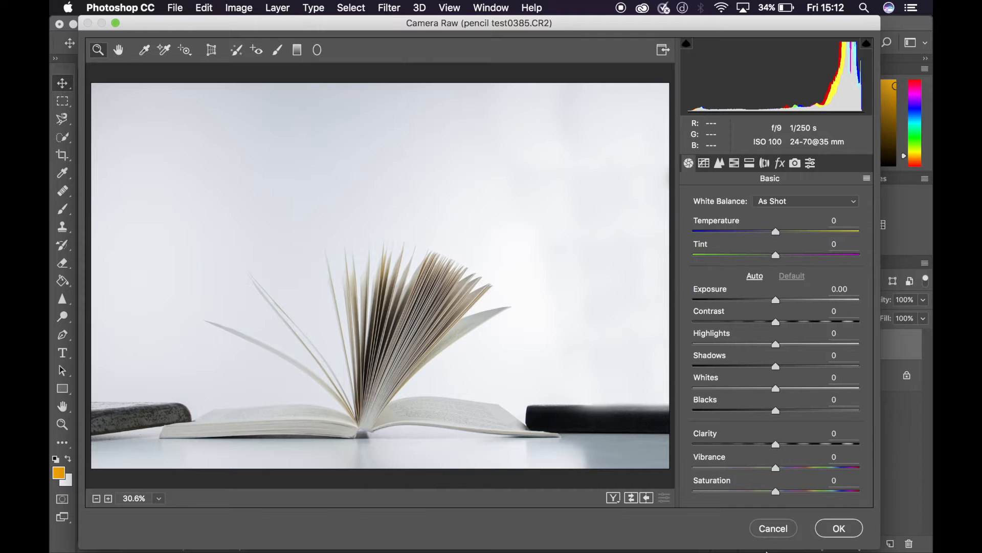
left_click(773, 528)
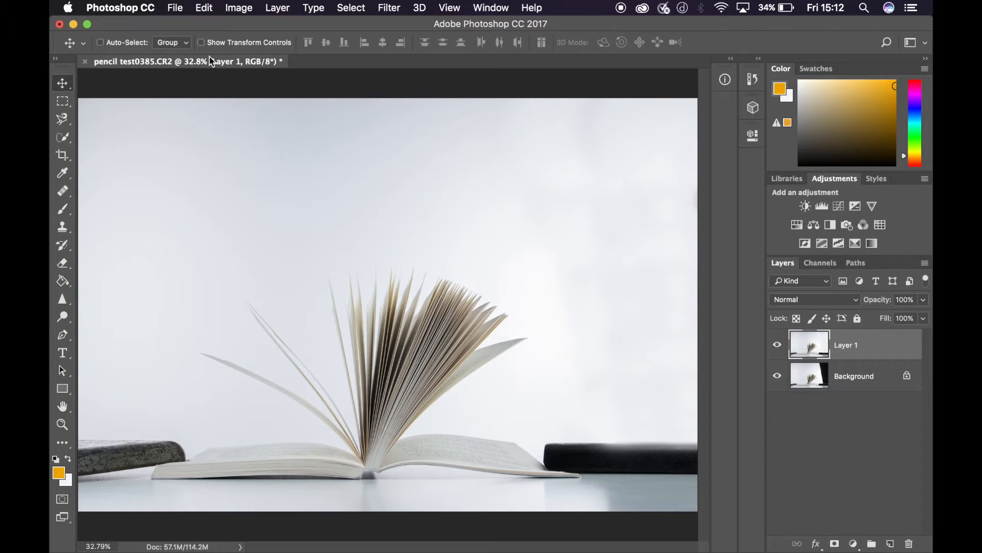
- Apply an Exposure adjustment of -0.03 to Layer 1
left_click(236, 8)
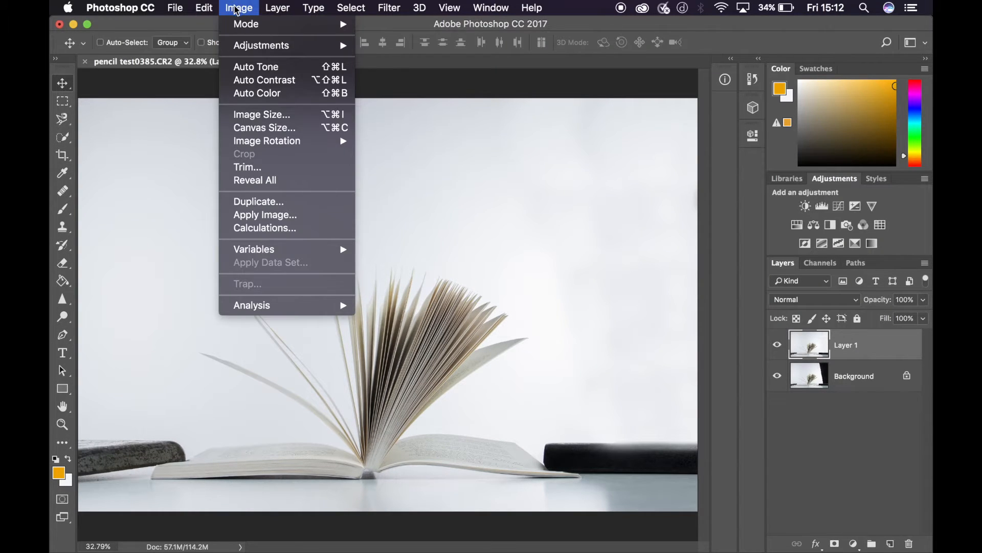
mouse_move(243, 50)
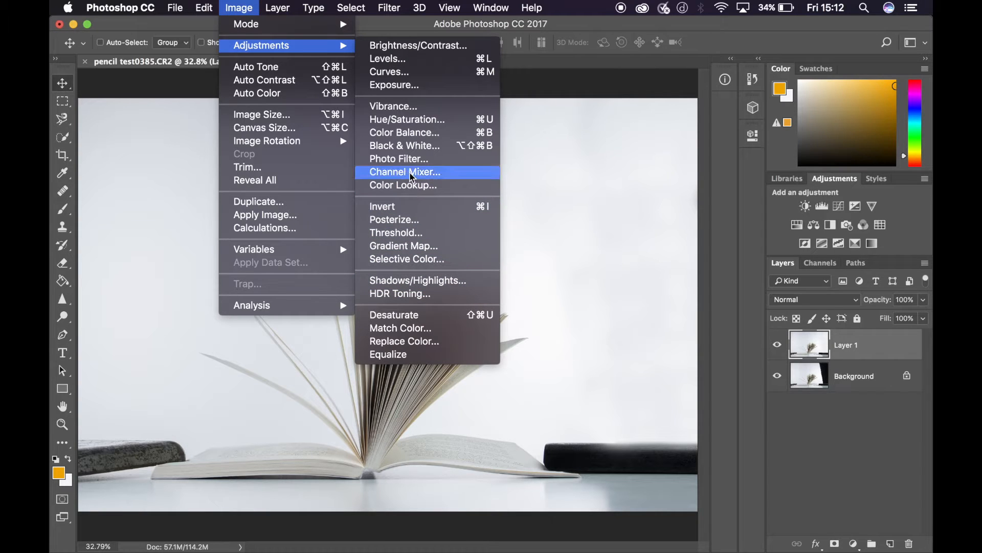
left_click(414, 88)
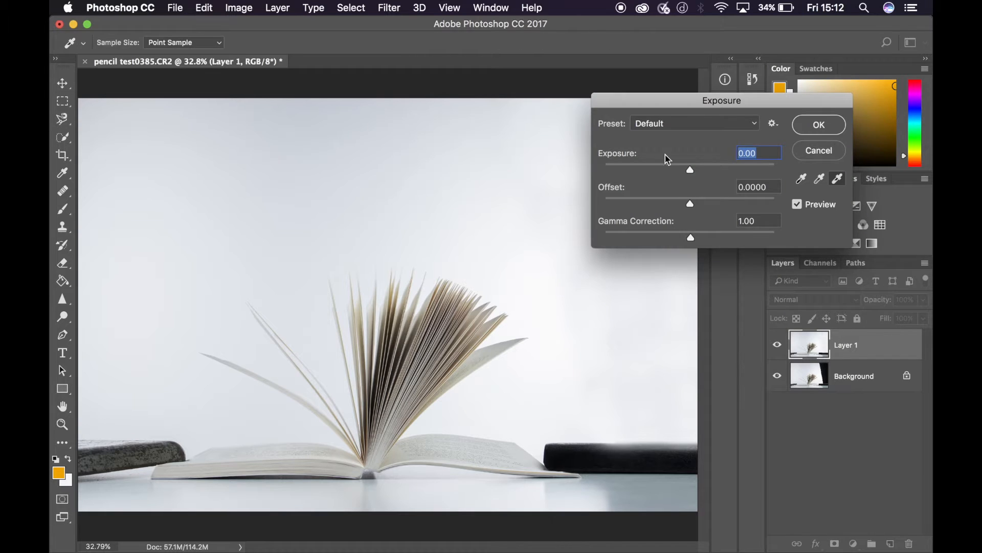
left_click_drag(706, 106, 563, 113)
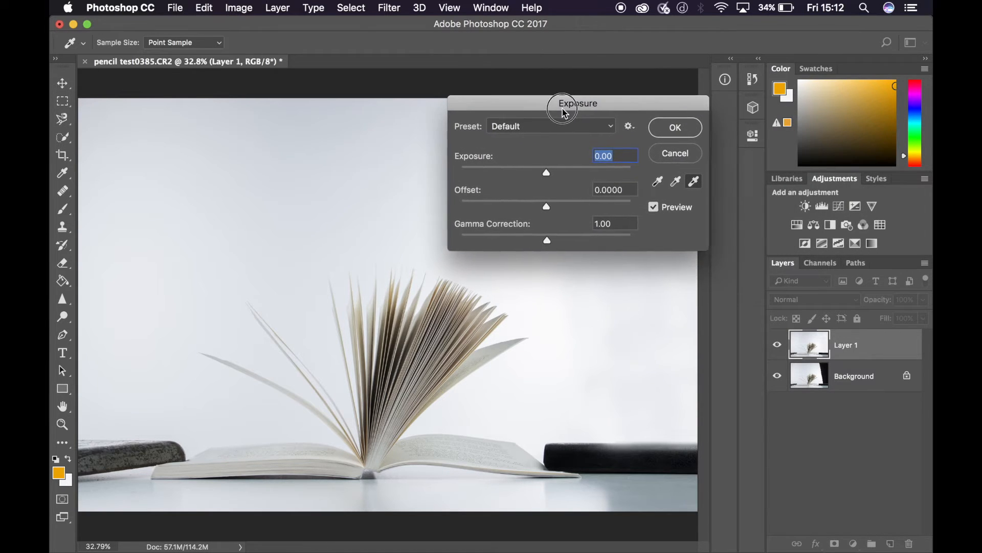
mouse_move(547, 176)
left_mouse_down()
mouse_move(536, 174)
mouse_move(547, 175)
left_mouse_up()
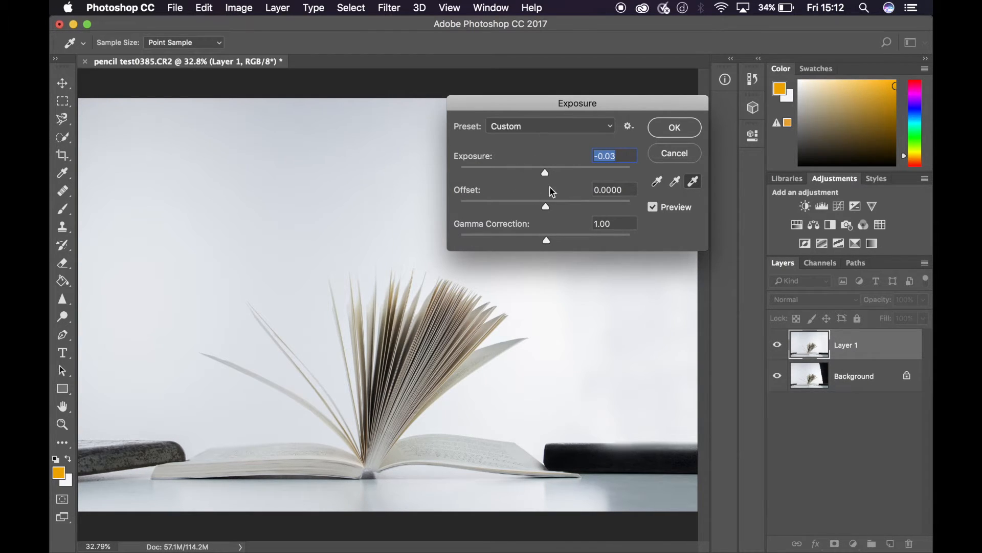
left_click(671, 137)
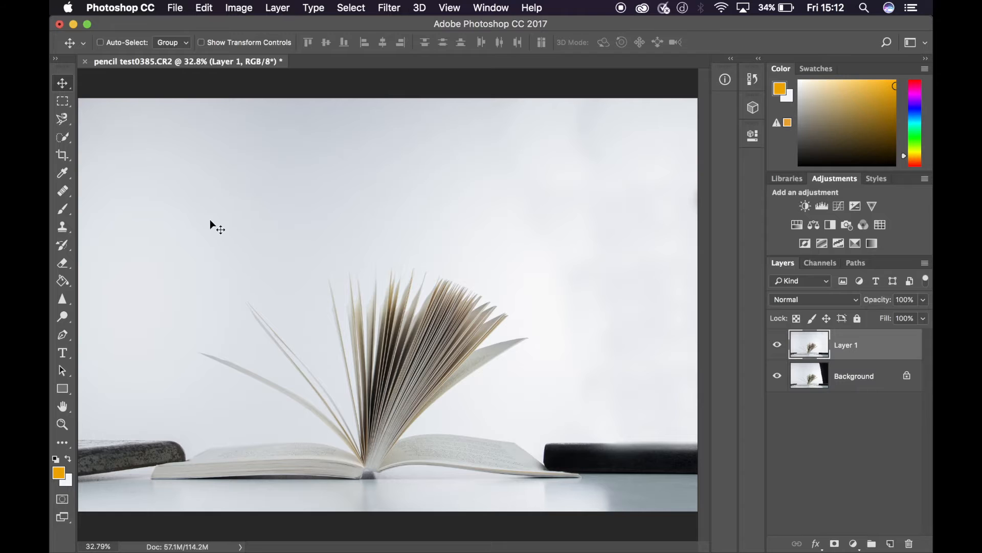
- Erase the upper background area of Layer 1 where the curtain was, using a 175 px Eraser brush
left_click(65, 265)
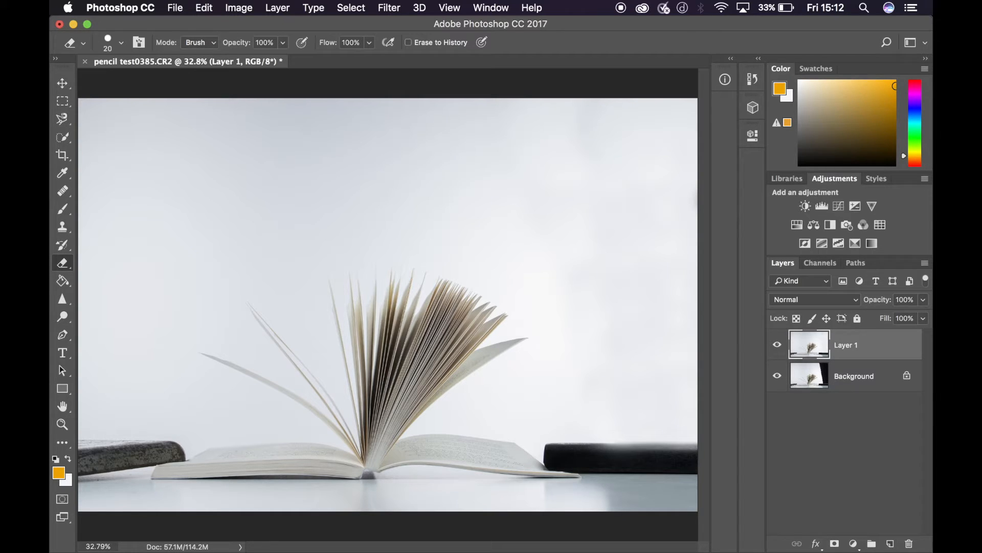
key("bracketright")
key("bracketright")
key("bracketright")
key("bracketright")
key("bracketright")
key("bracketright")
key("bracketright")
left_click_drag(578, 191, 584, 279)
mouse_move(577, 109)
left_mouse_down()
mouse_move(601, 97)
mouse_move(625, 140)
mouse_move(643, 147)
mouse_move(664, 92)
mouse_move(693, 136)
mouse_move(688, 129)
left_mouse_up()
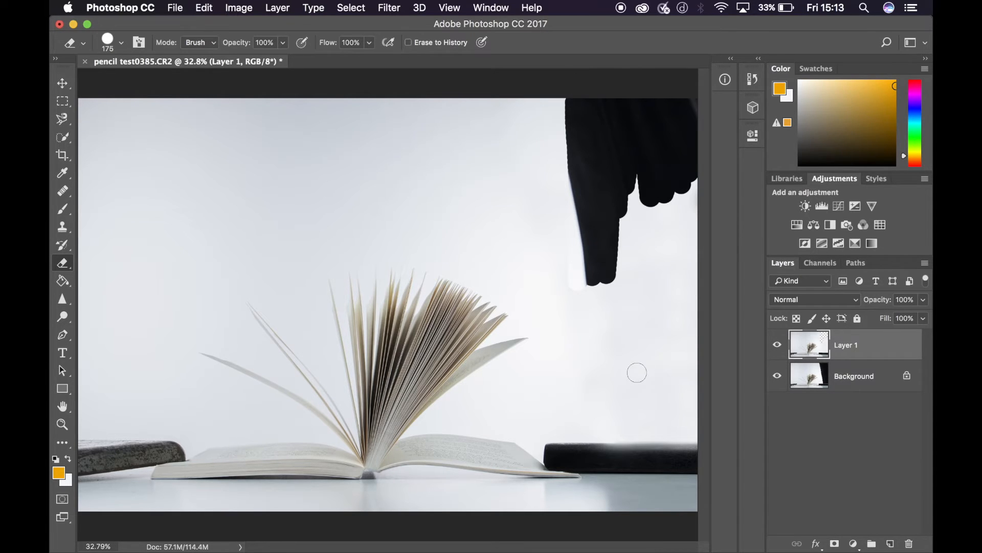
- Hide Layer 1 and show it again to compare it with the original Background layer
left_click(843, 383)
left_click(846, 352)
left_click(778, 347)
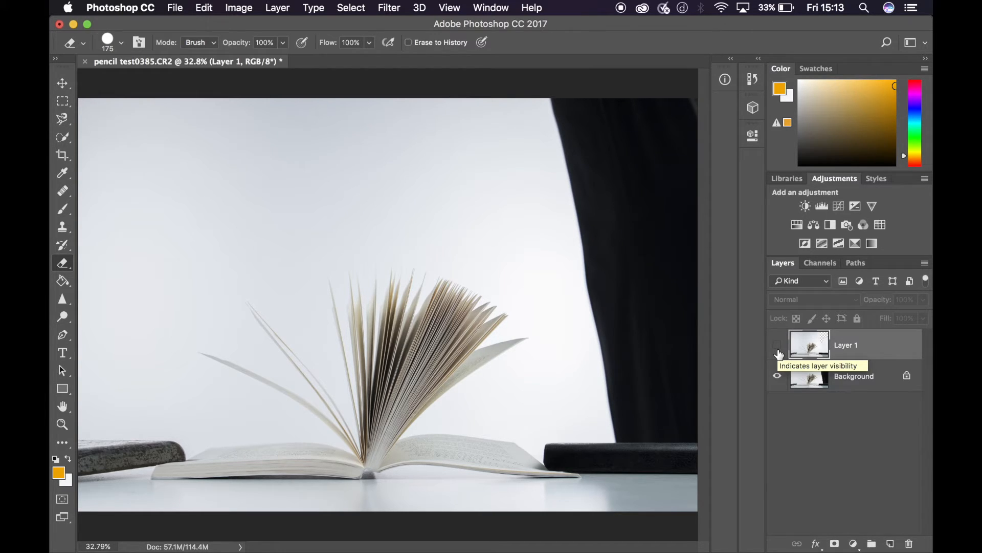
left_click(778, 352)
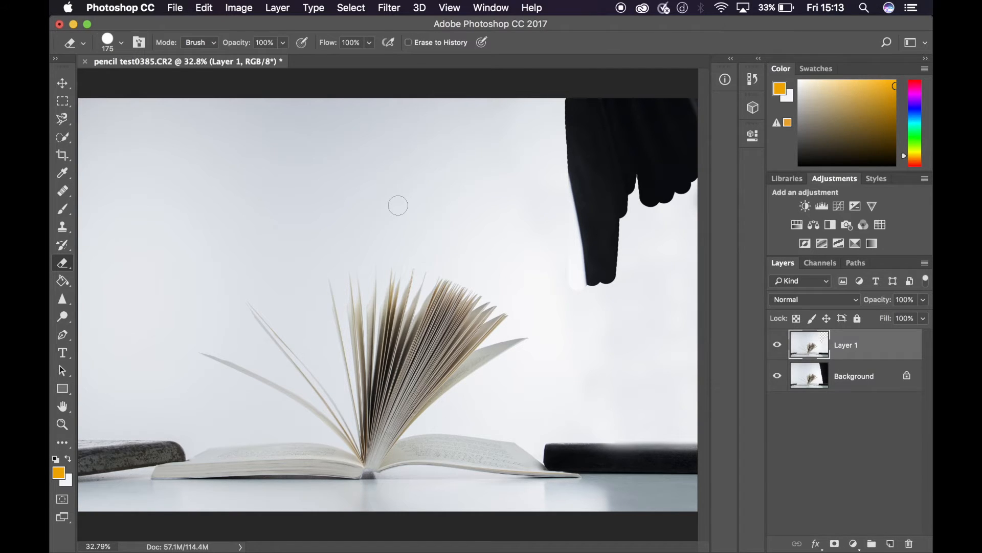
- Undo the eraser strokes on Layer 1
key("super+z")
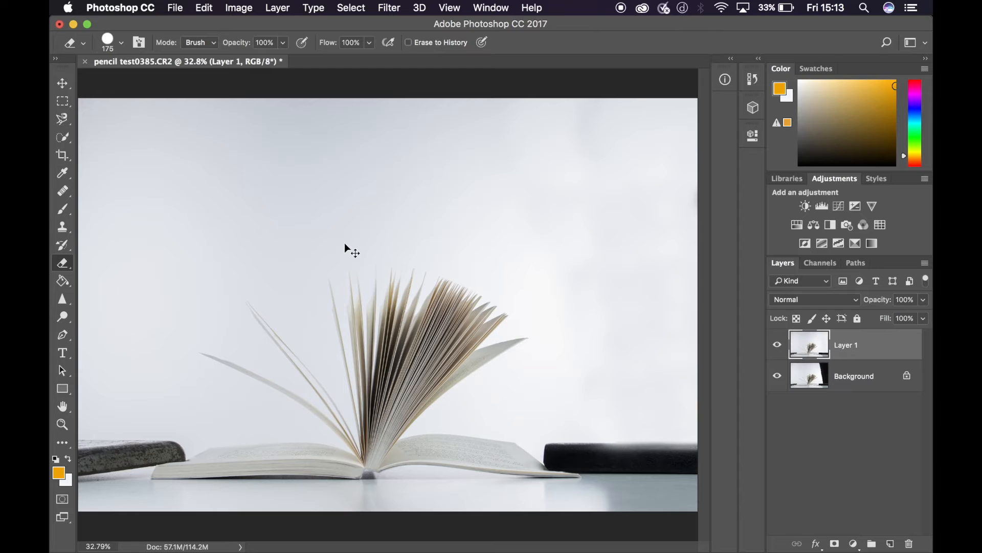
key("super+z")
key("super+z")
- Try a freehand Lasso selection with a 15 px feather beside the open book's loose pages
left_click(63, 120)
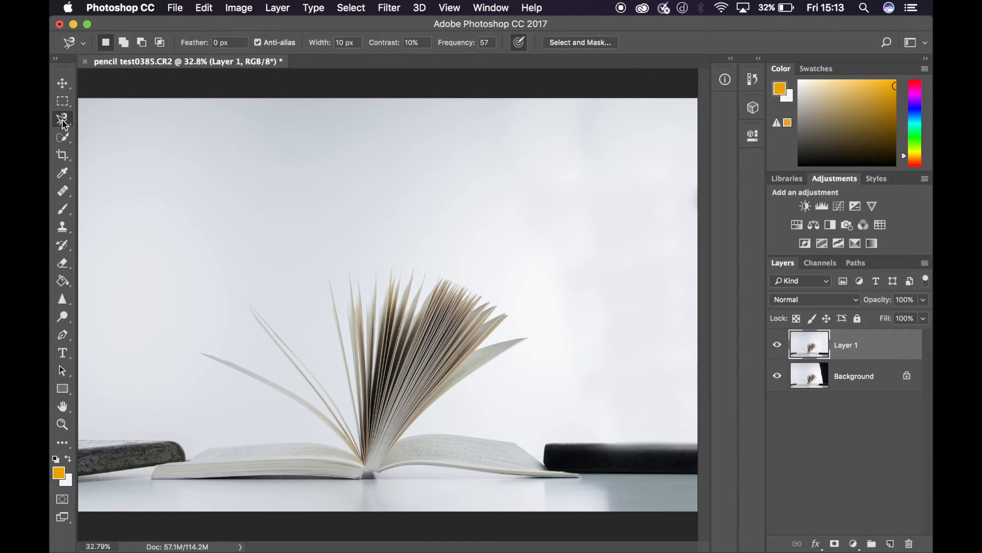
left_click(63, 121)
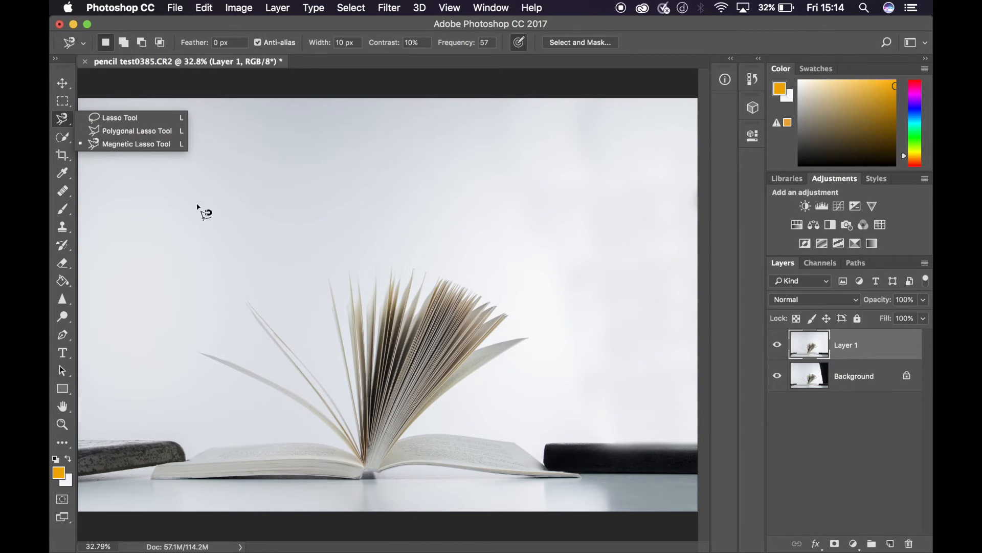
left_click(115, 119)
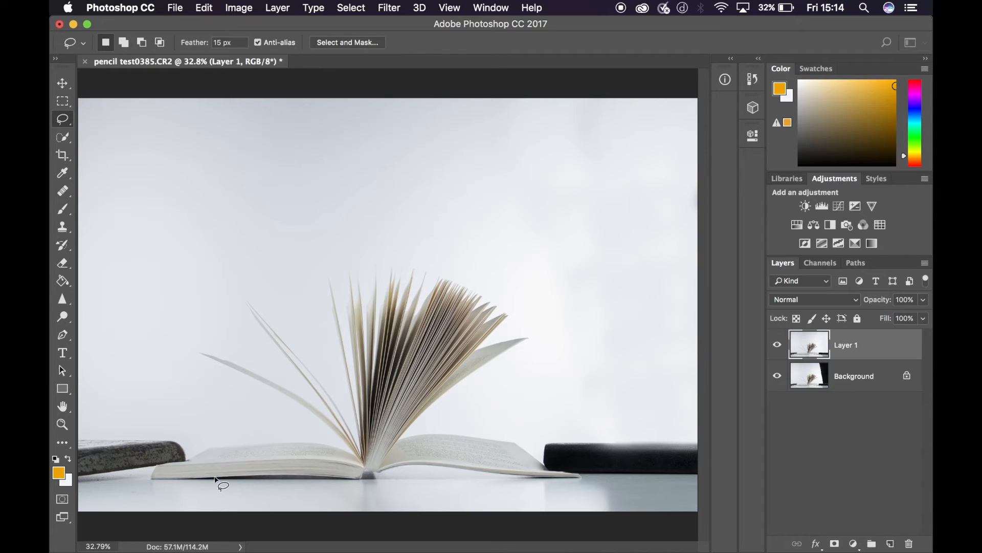
mouse_move(192, 438)
left_mouse_down()
mouse_move(308, 439)
mouse_move(294, 413)
mouse_move(171, 369)
mouse_move(189, 338)
mouse_move(249, 353)
mouse_move(219, 328)
left_mouse_up()
- Try a Polygonal Lasso selection around the open book's lowest loose page, and then deselect it
left_click_drag(64, 120, 109, 132)
left_click(187, 438)
left_click(335, 441)
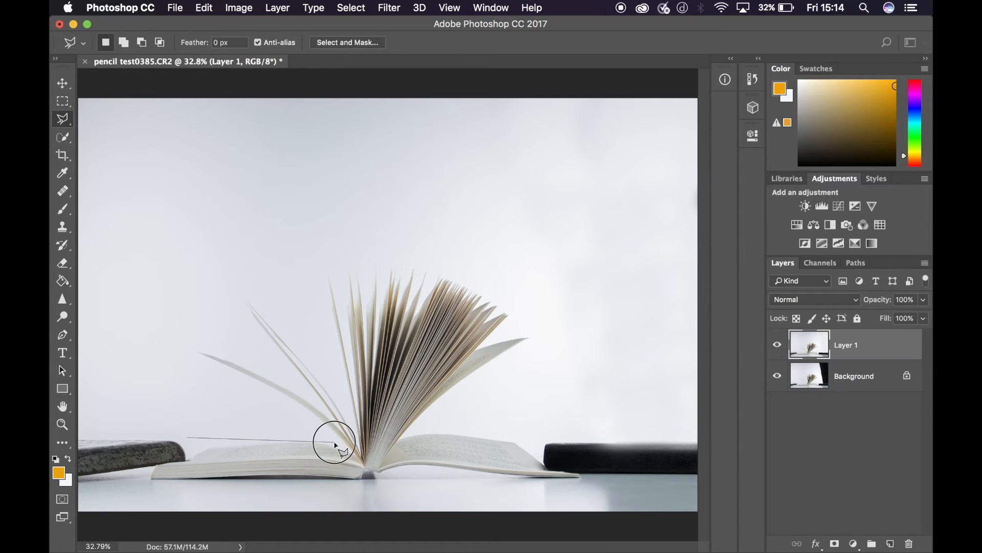
left_click(164, 348)
left_click(219, 339)
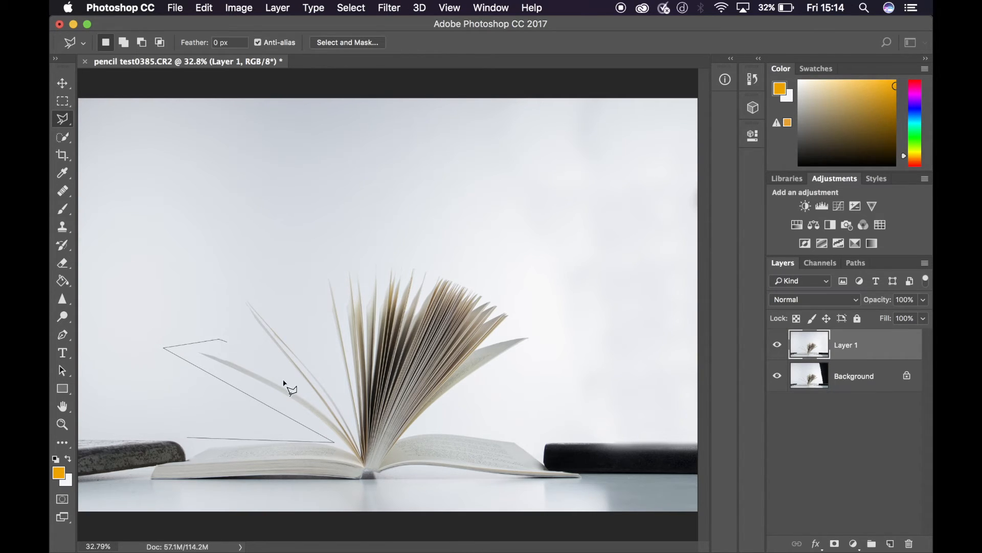
left_click(321, 405)
double_click(190, 438)
left_click(263, 391)
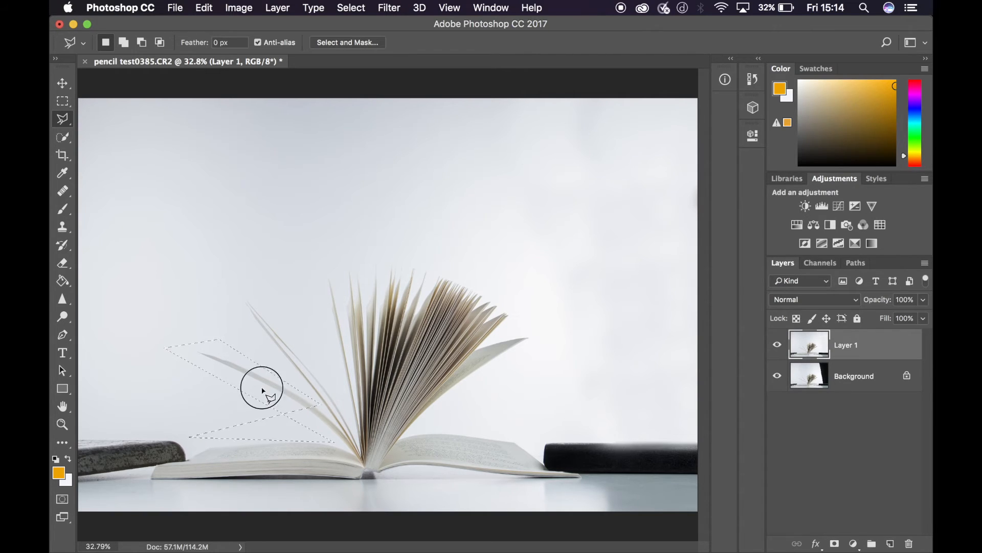
- Outline the grey book beside the open book with the Magnetic Lasso and copy it to a new layer
right_click(58, 126)
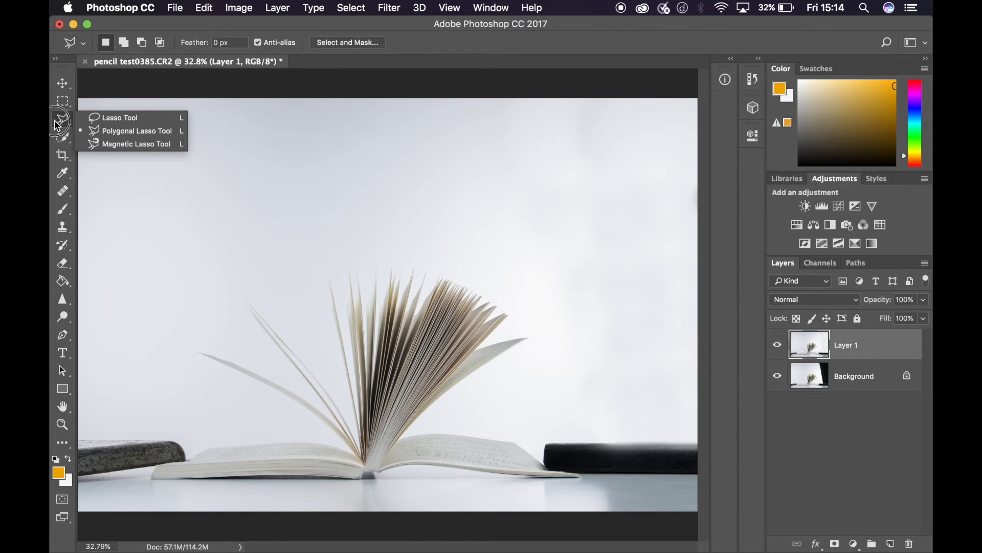
left_click(117, 146)
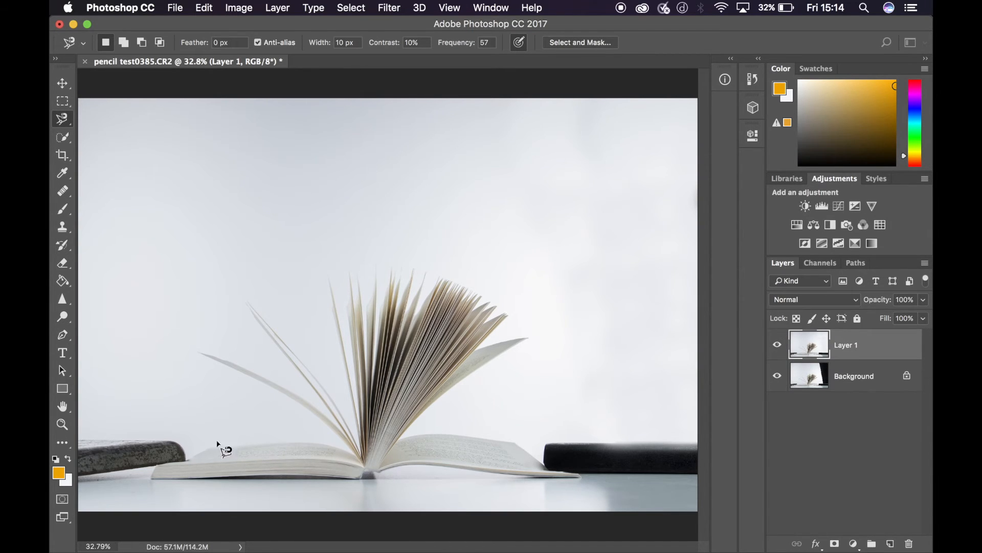
left_click(78, 439)
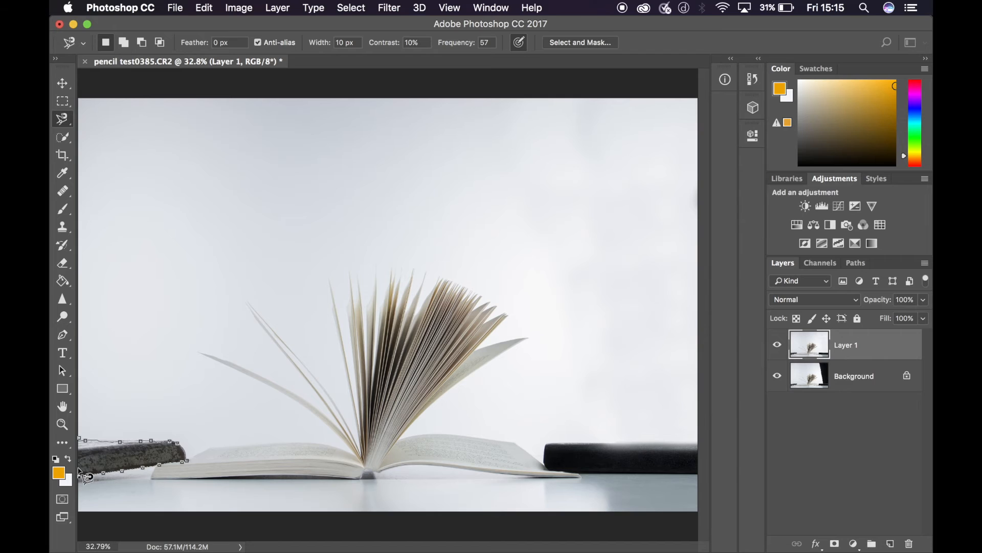
left_click(80, 441)
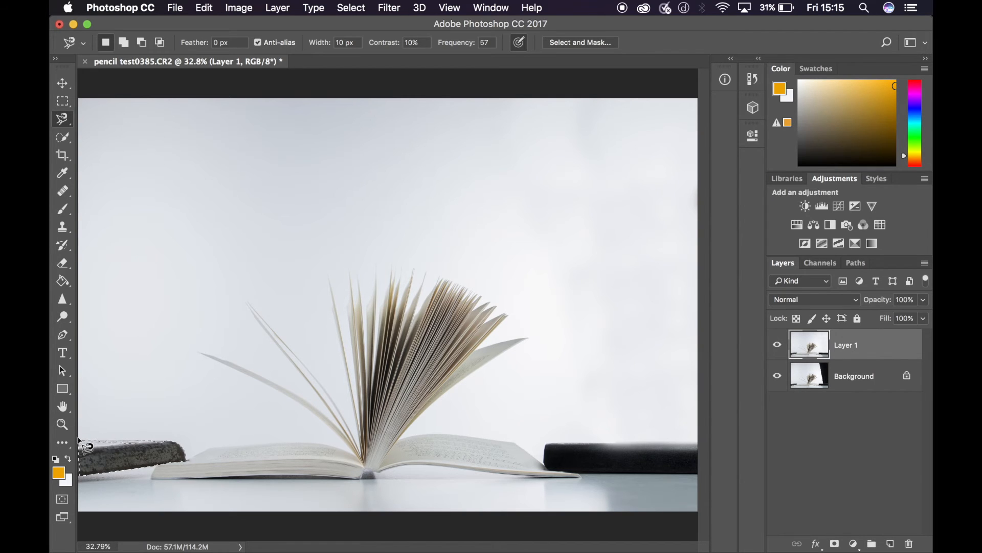
right_click(138, 452)
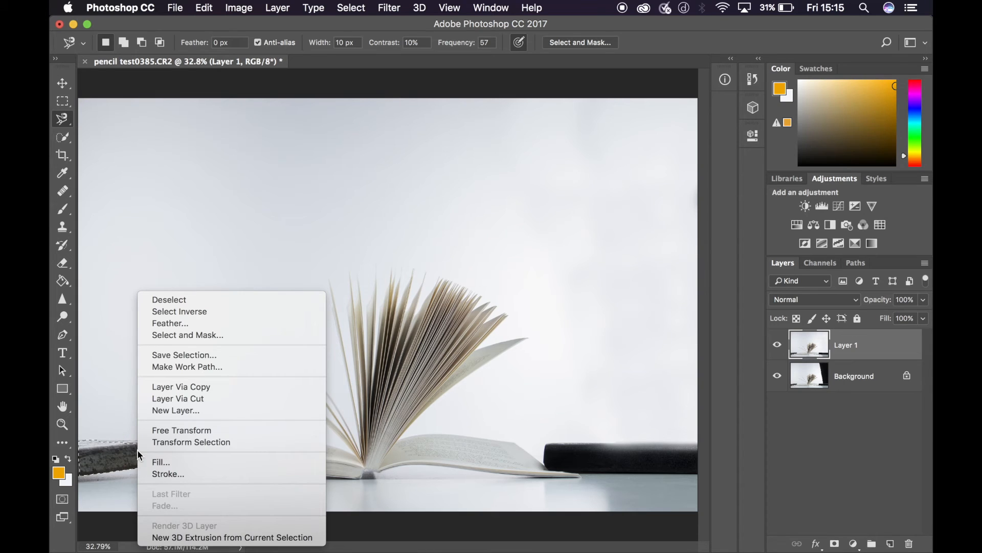
left_click(202, 387)
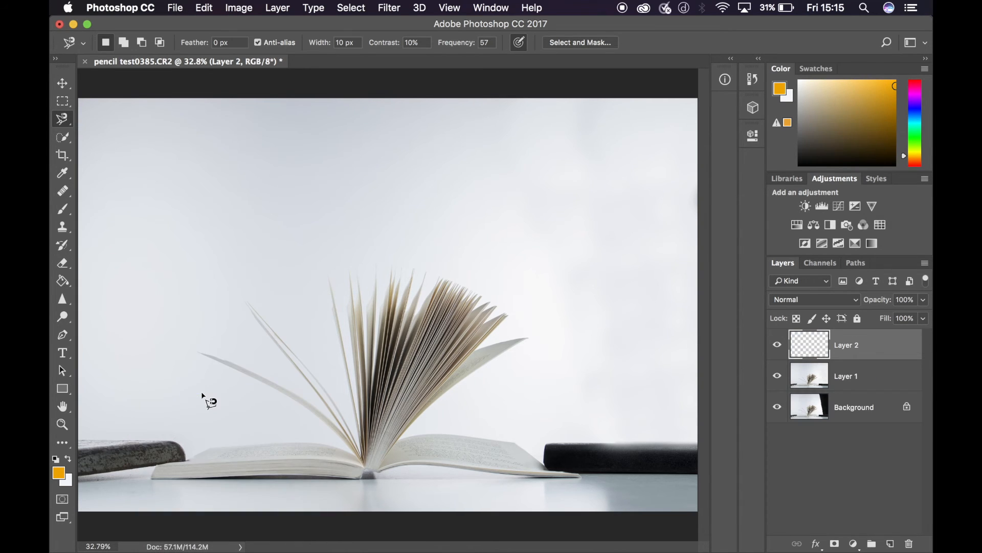
- Move the copied grey book over the open book's page and erase the copy with the 175 px Eraser
left_click(62, 85)
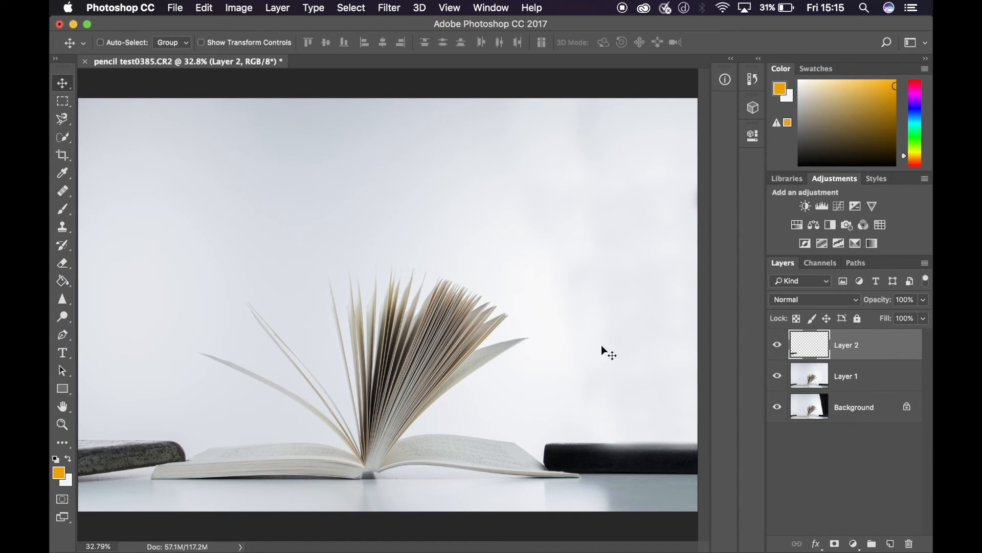
left_click_drag(97, 453, 171, 444)
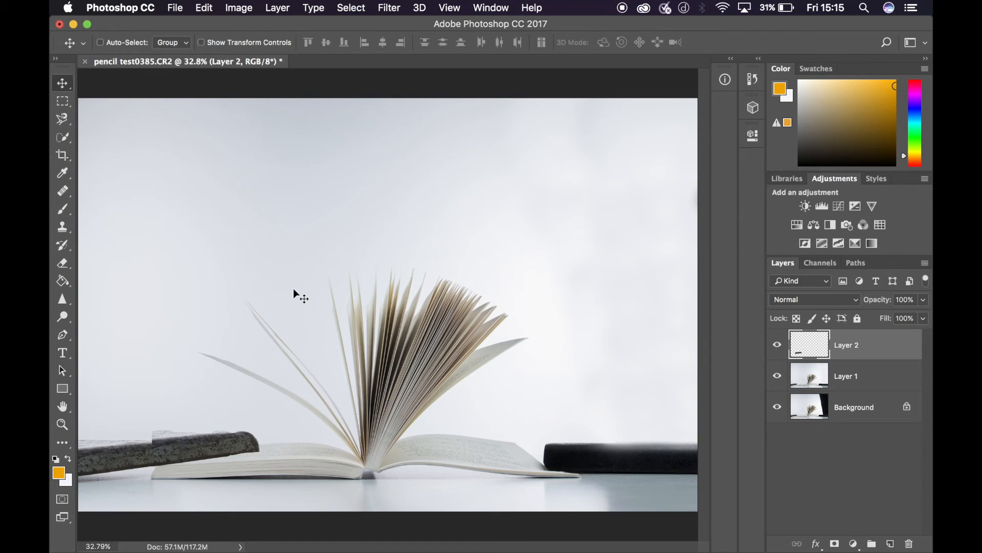
left_click(64, 265)
mouse_move(178, 419)
left_mouse_down()
mouse_move(179, 449)
mouse_move(158, 469)
mouse_move(152, 454)
mouse_move(157, 475)
mouse_move(166, 437)
mouse_move(179, 460)
mouse_move(201, 429)
mouse_move(217, 473)
mouse_move(235, 443)
mouse_move(266, 456)
left_mouse_up()
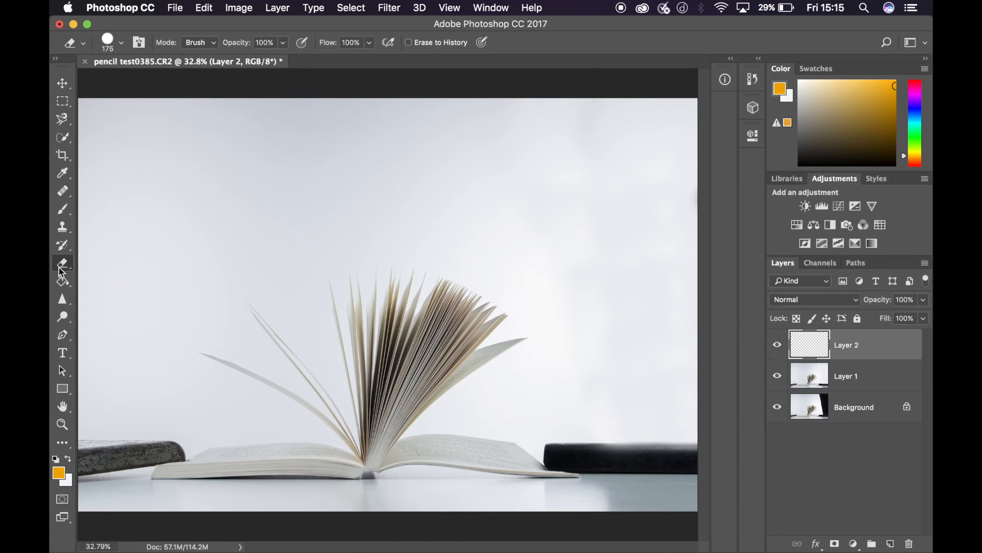
- Fill Layer 2 with the orange foreground colour using the Paint Bucket
left_click(62, 282)
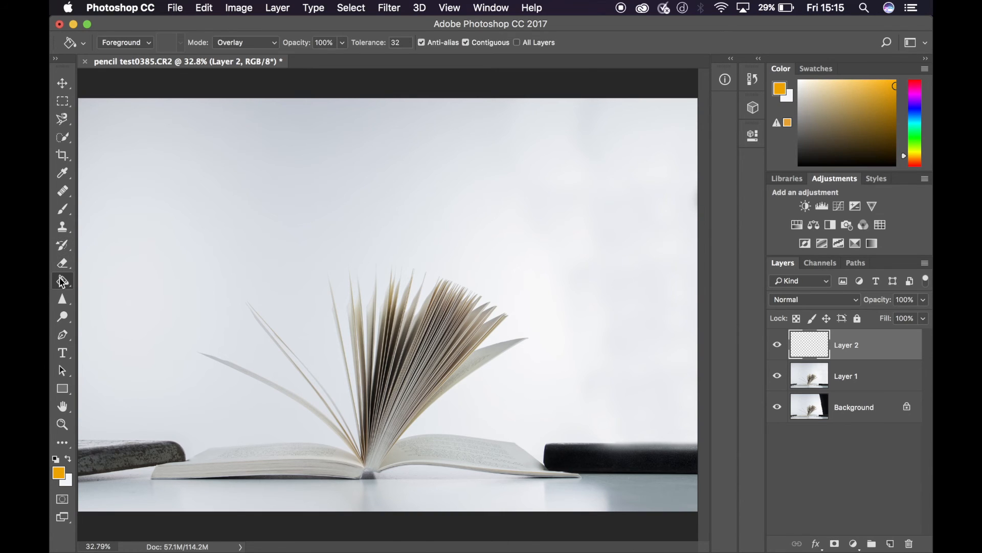
left_click(340, 198)
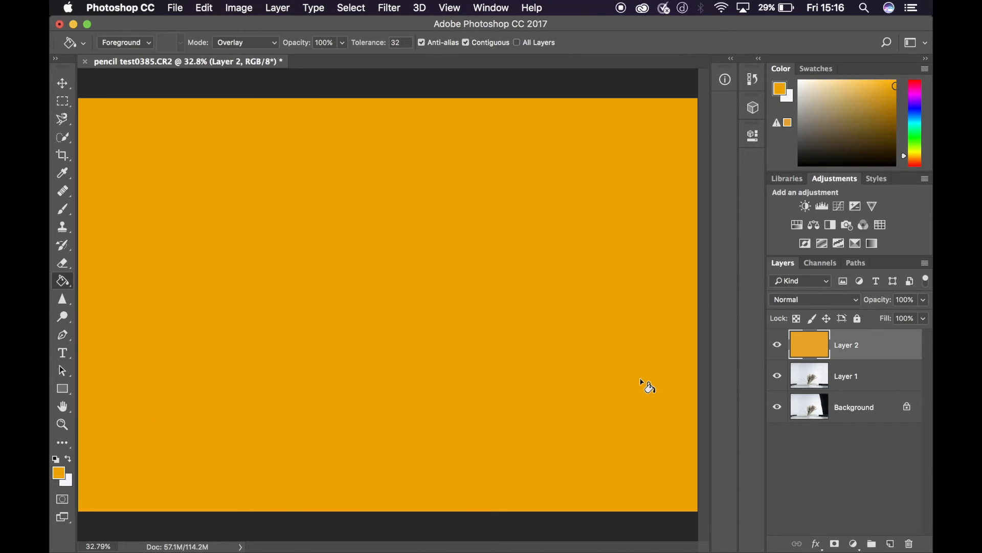
left_click(63, 83)
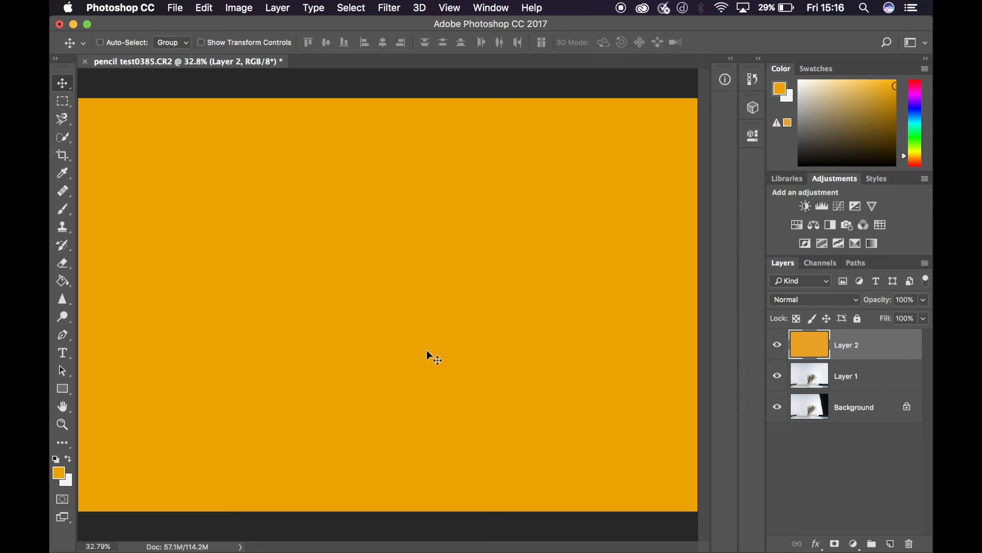
- Try a lower opacity on the orange Layer 2, restore it to 100%, and keep the Normal blending mode
left_click(925, 301)
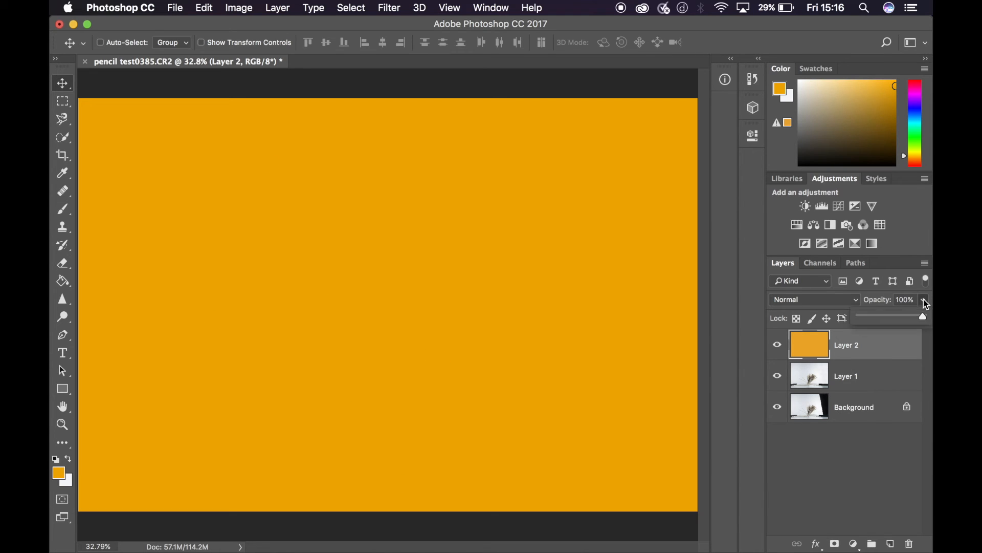
left_click_drag(925, 320, 916, 321)
left_click_drag(900, 318, 929, 338)
left_click(924, 318)
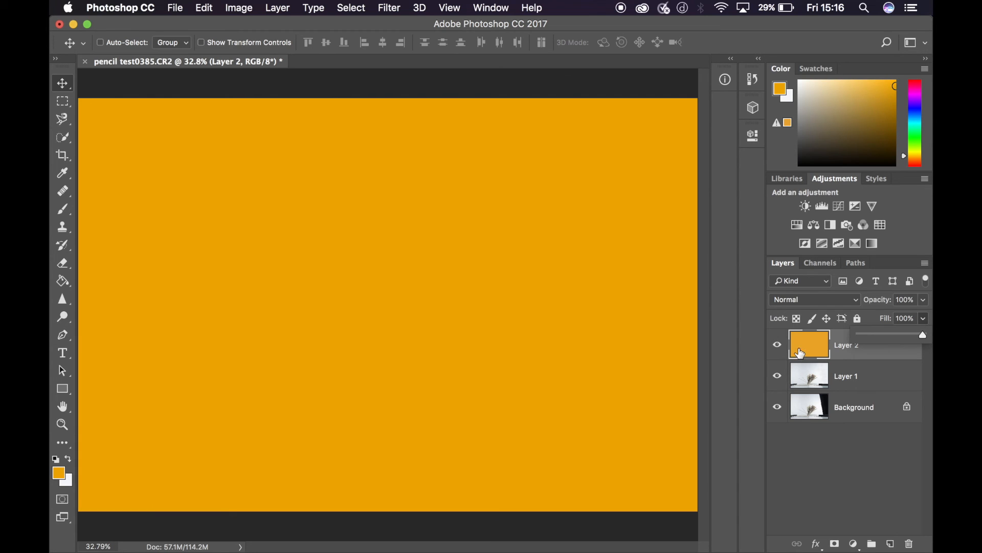
left_click(790, 302)
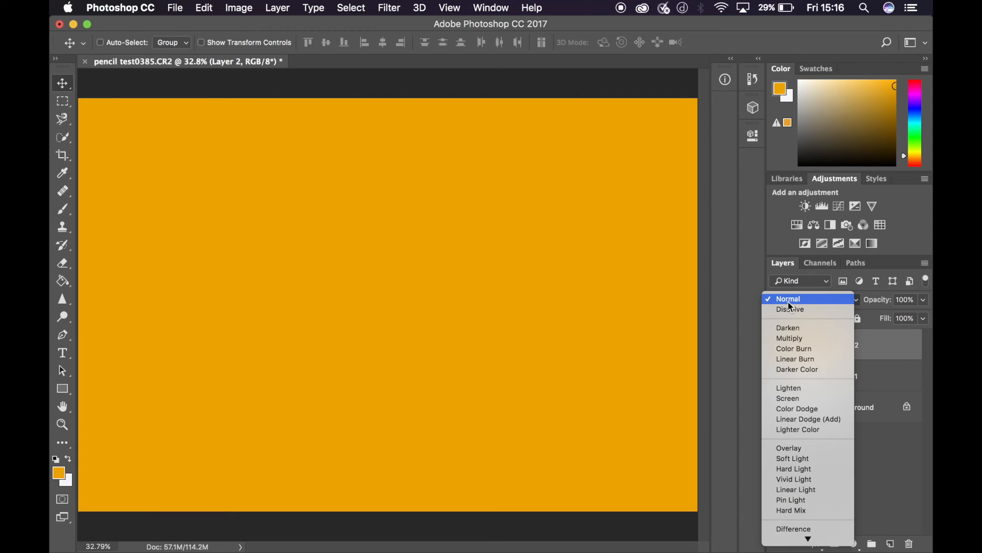
left_click(788, 302)
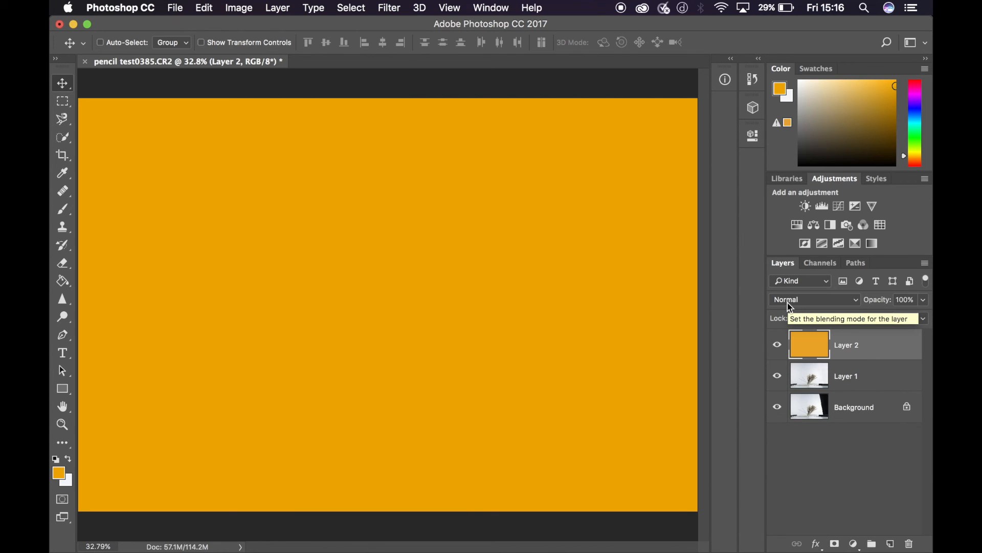
- Try the Dissolve, Darken, Multiply, Color Burn, Linear Burn and Darker Color blending modes in turn on the orange Layer 2
left_click(802, 300)
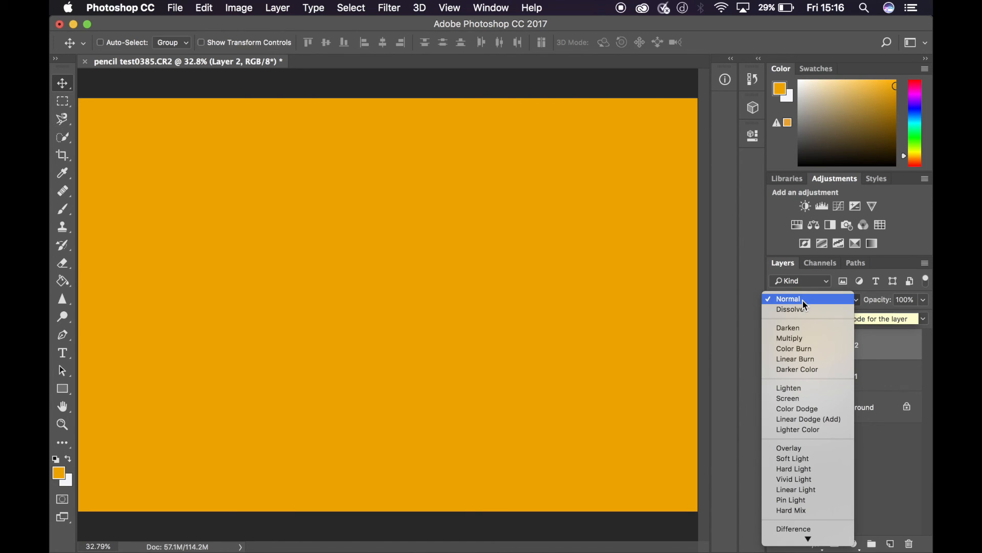
left_click(802, 309)
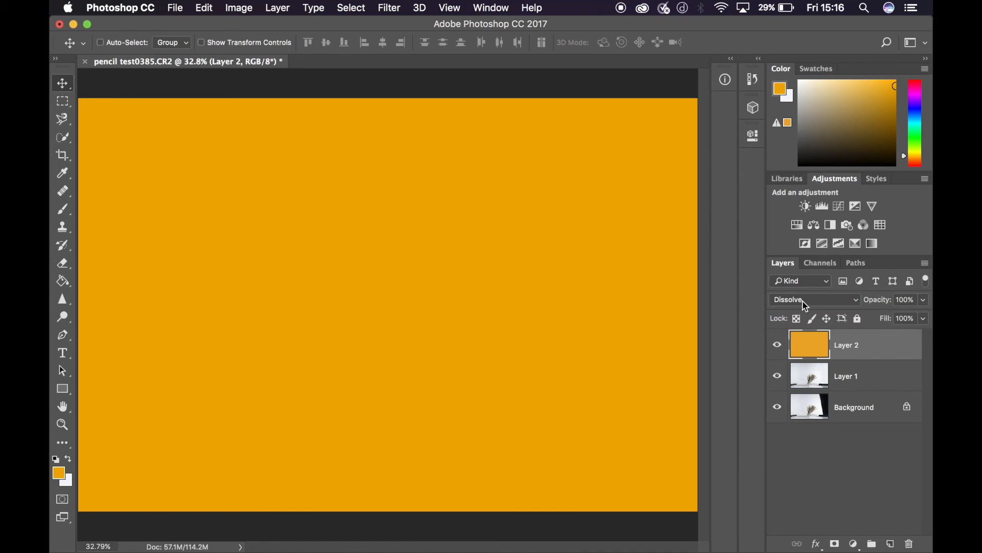
left_click(806, 306)
left_click(802, 314)
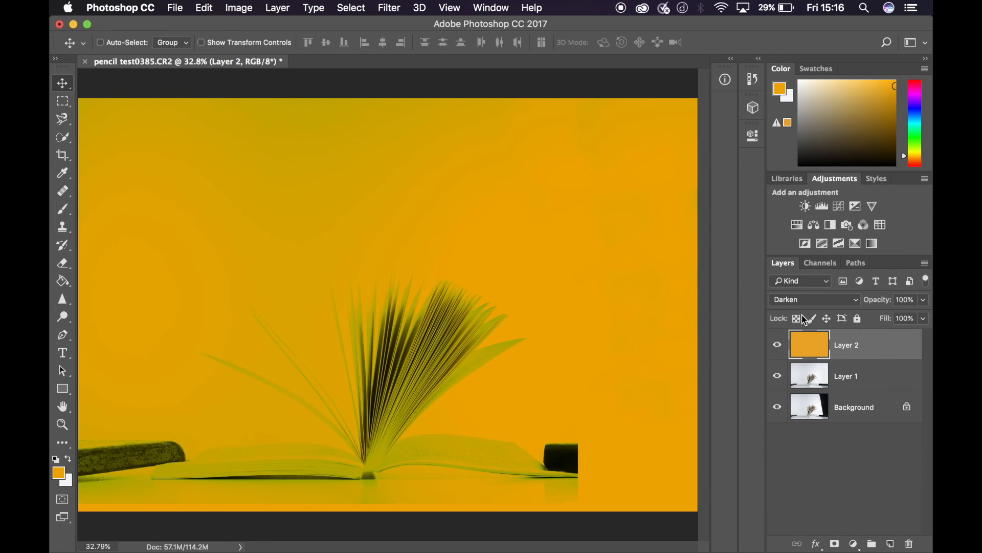
left_click(802, 301)
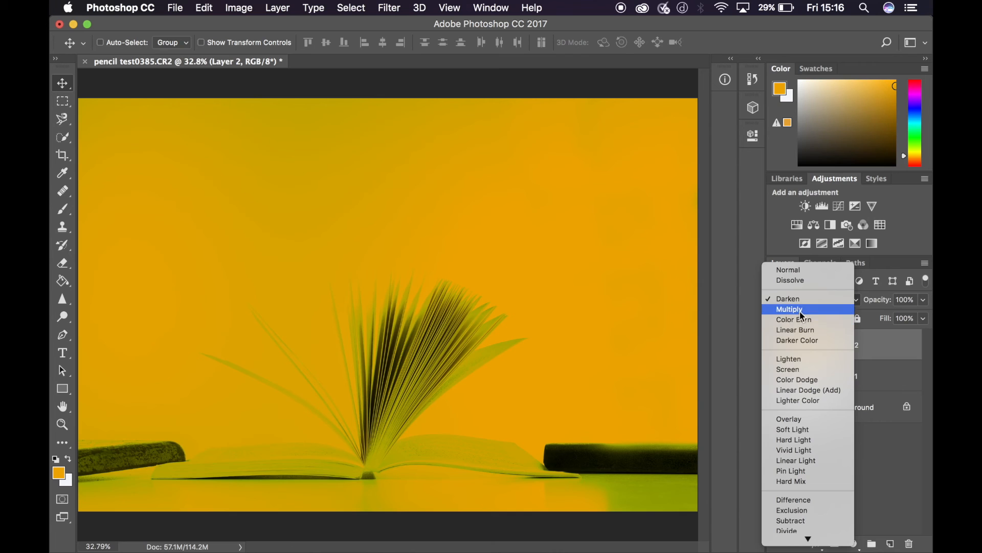
left_click(801, 311)
left_click(802, 303)
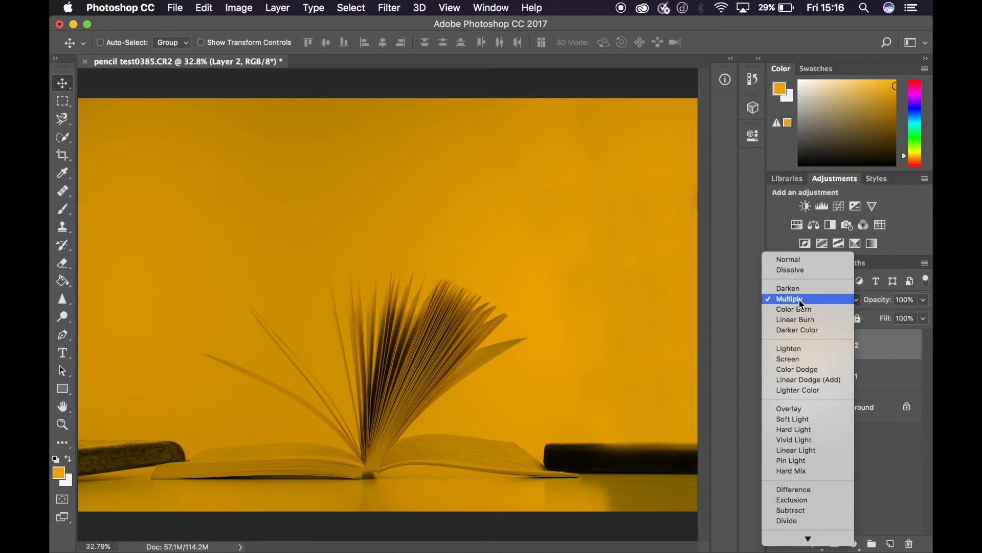
left_click(799, 308)
left_click(802, 302)
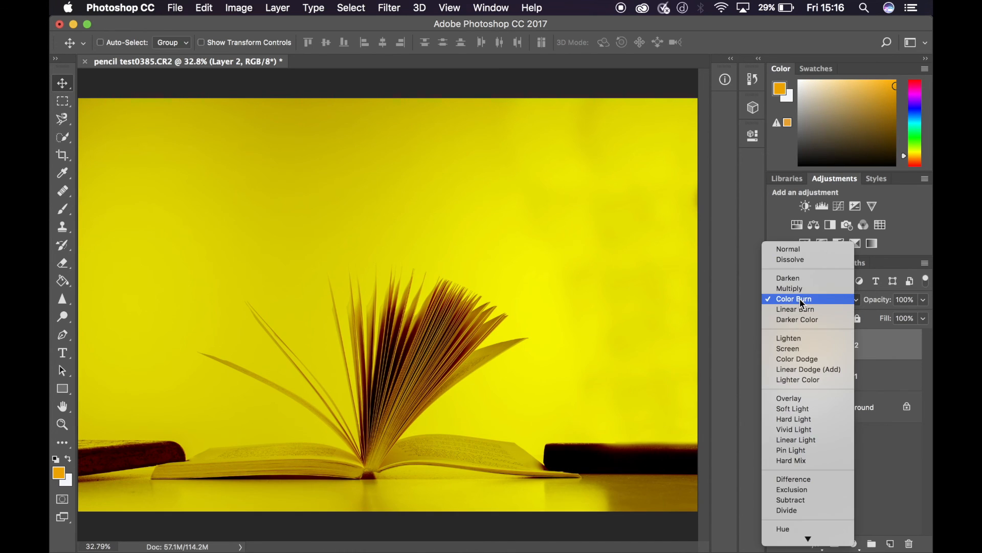
left_click(801, 309)
left_click(802, 302)
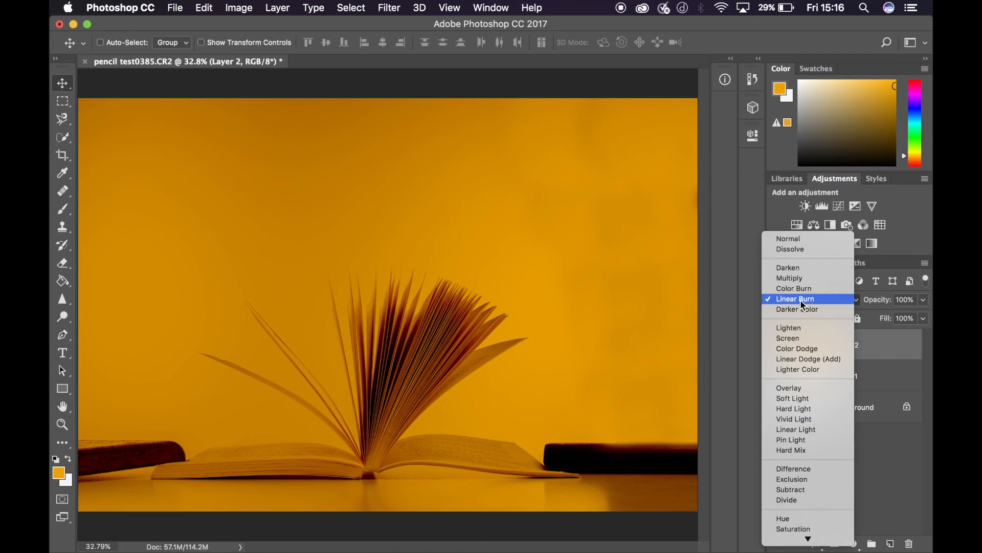
left_click(800, 311)
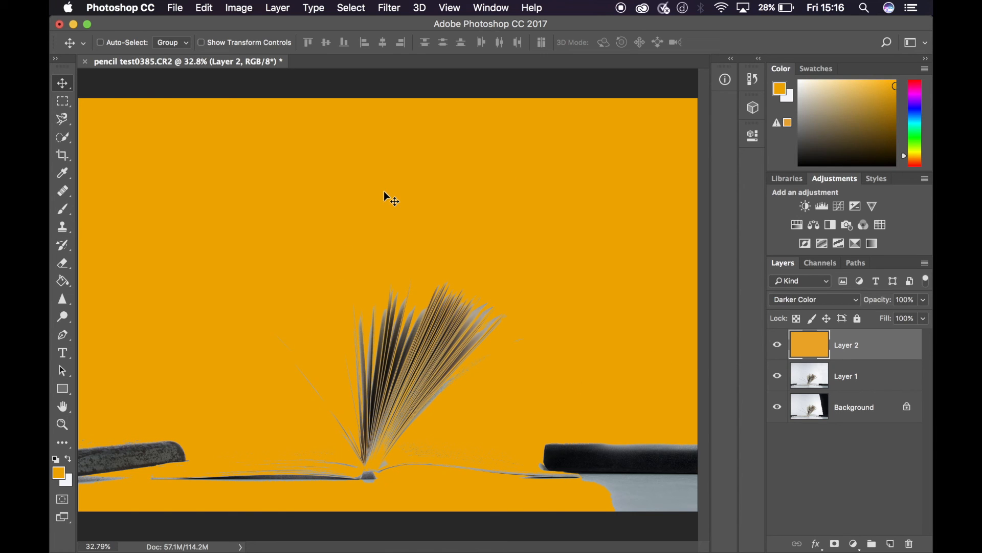
- Delete the orange Layer 2 from the document
key("Delete")
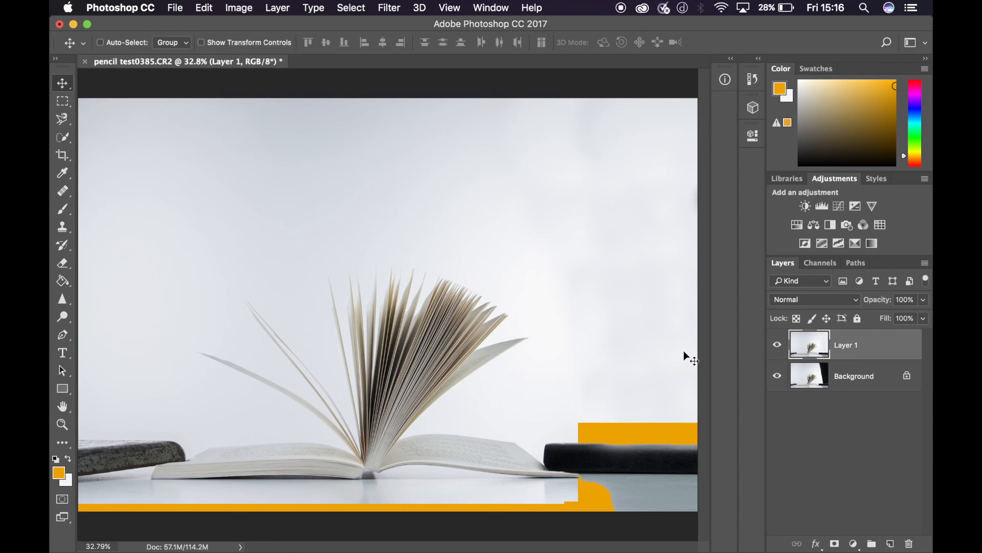